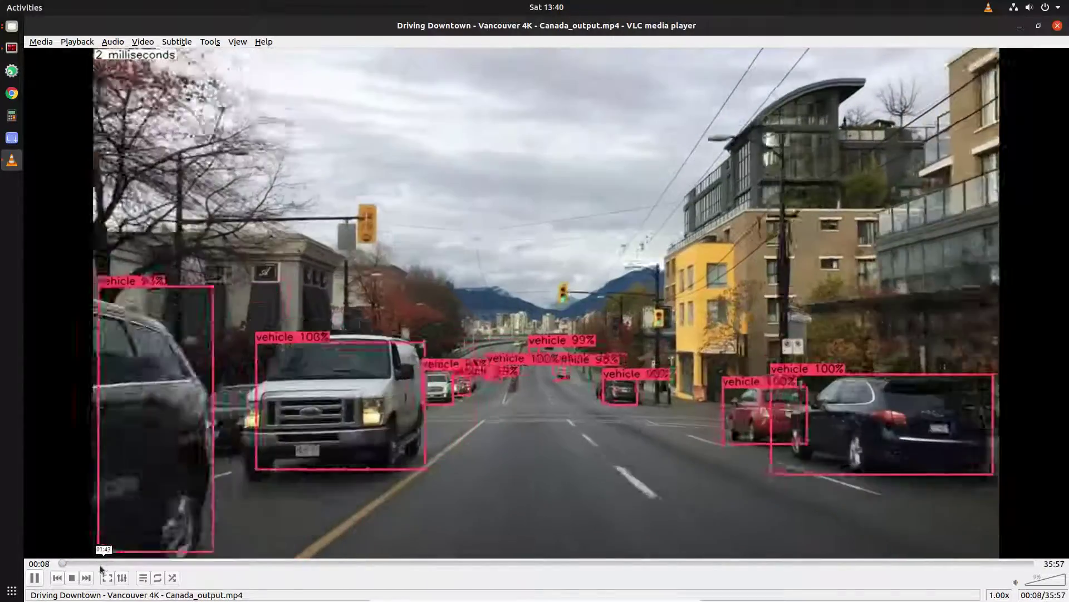
# Step: Skim the annotated Vancouver driving video from 1:00 to about 12:09
pyautogui.click(84, 563)
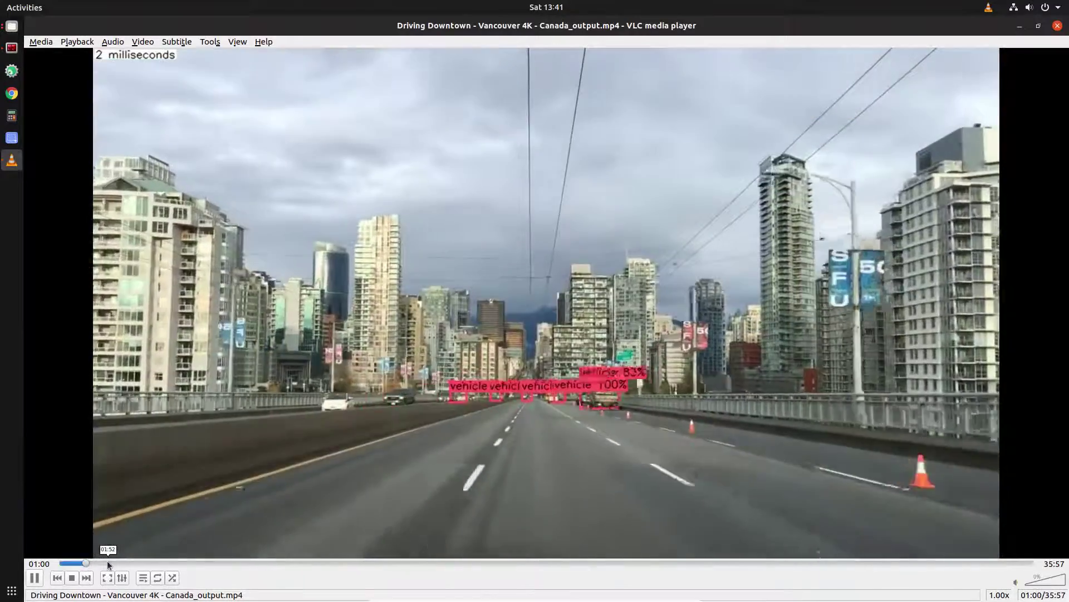
pyautogui.click(109, 561)
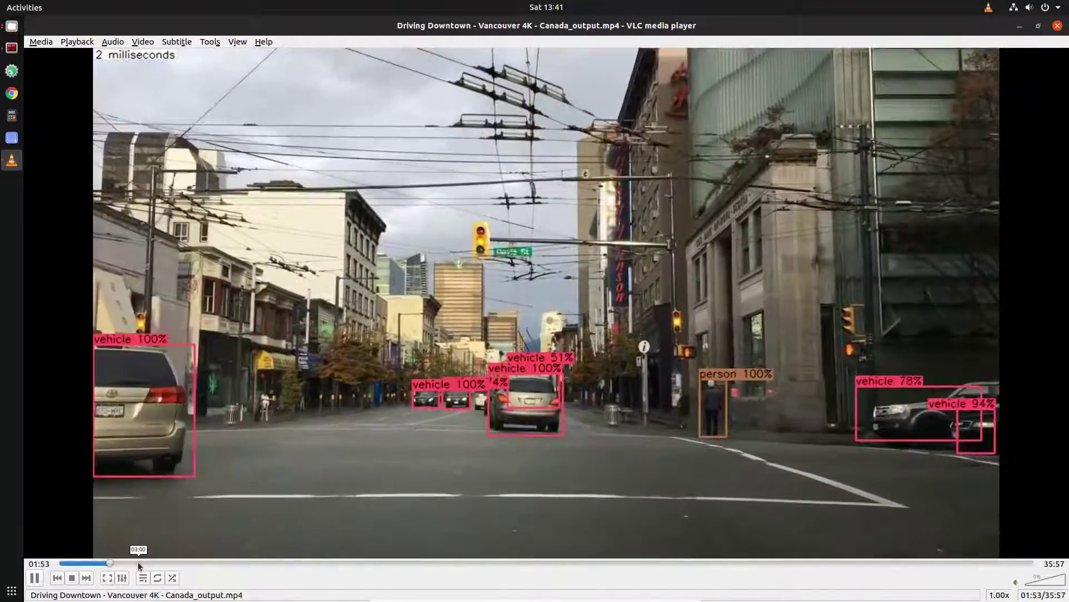
pyautogui.click(138, 562)
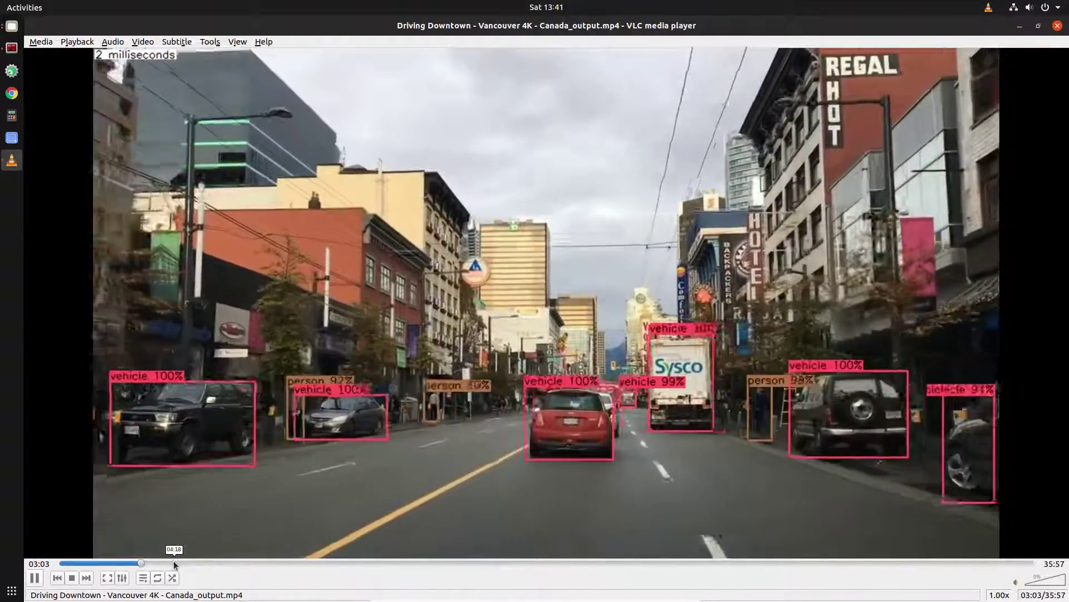
pyautogui.click(174, 562)
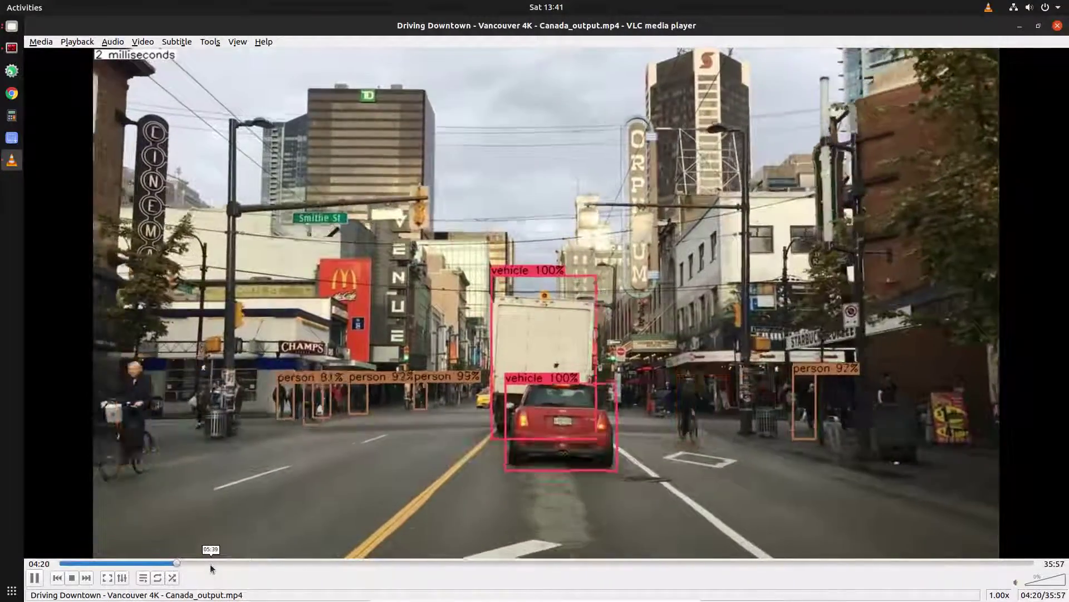
pyautogui.click(217, 561)
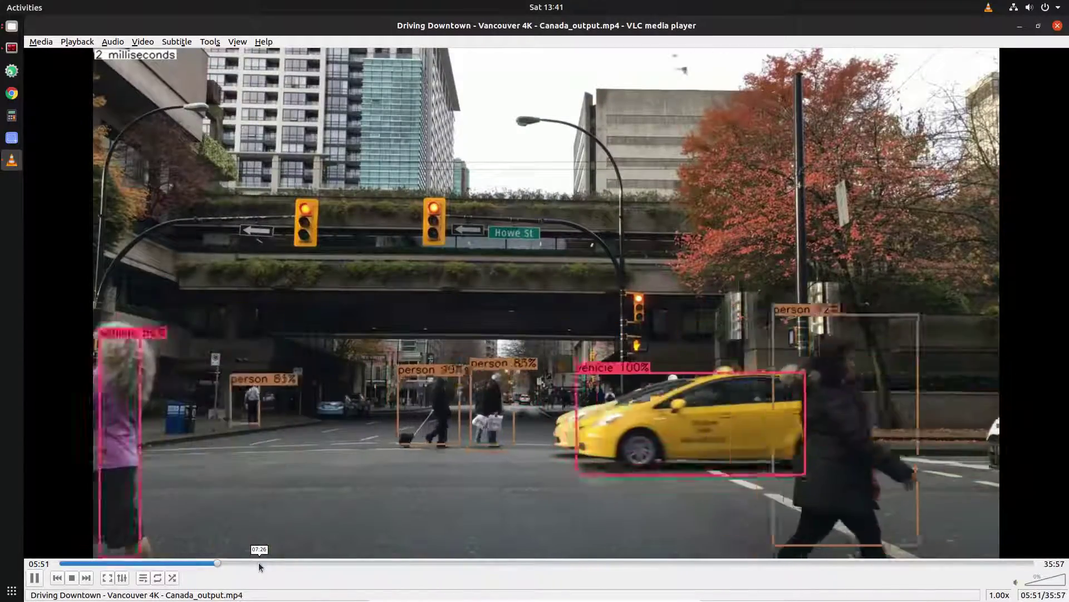
pyautogui.click(259, 563)
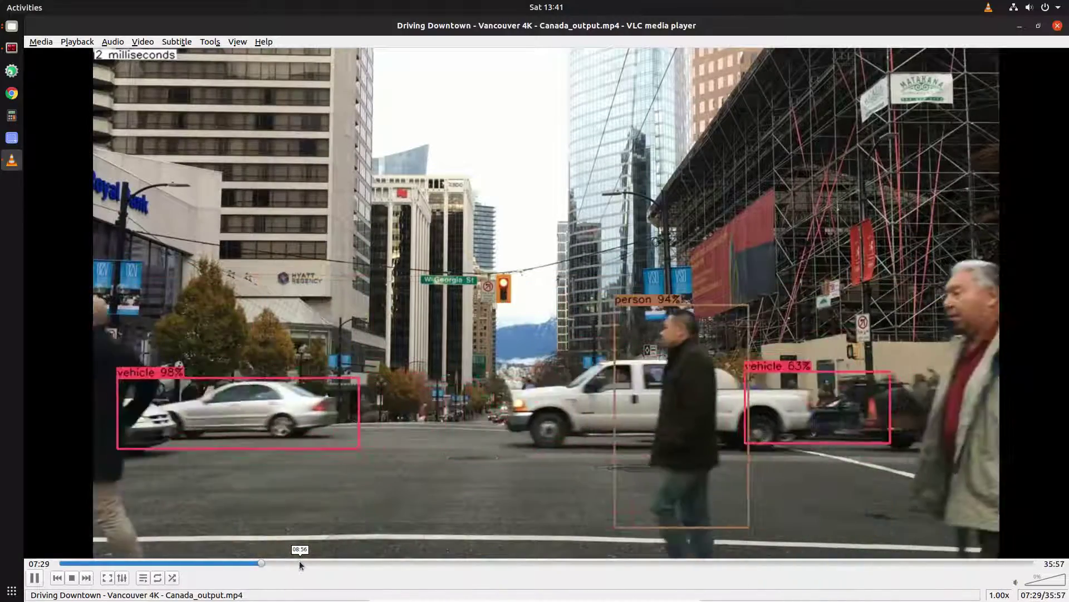
pyautogui.click(299, 563)
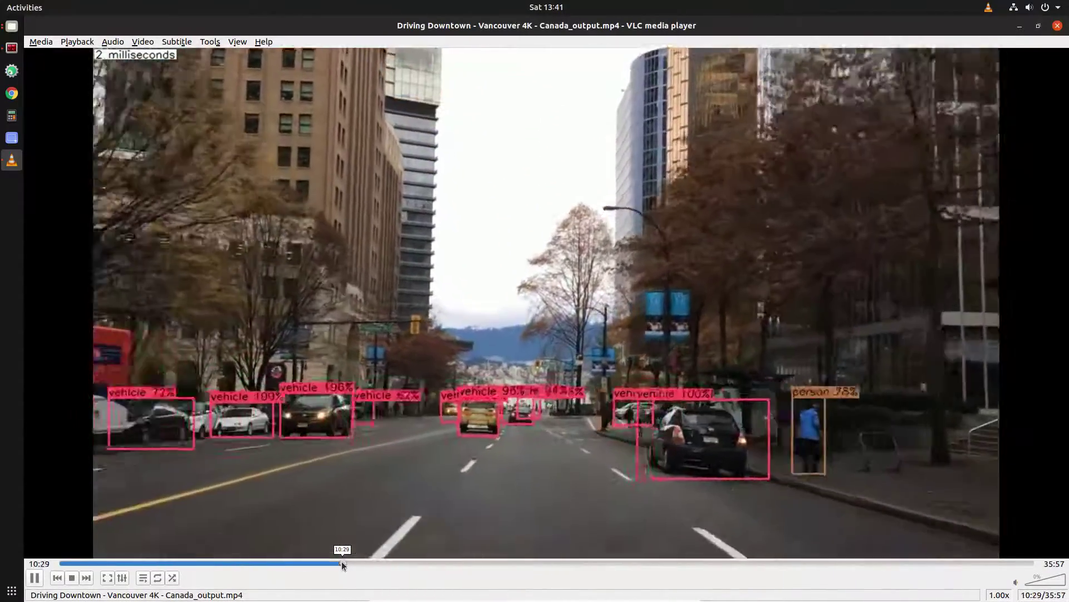
pyautogui.click(342, 560)
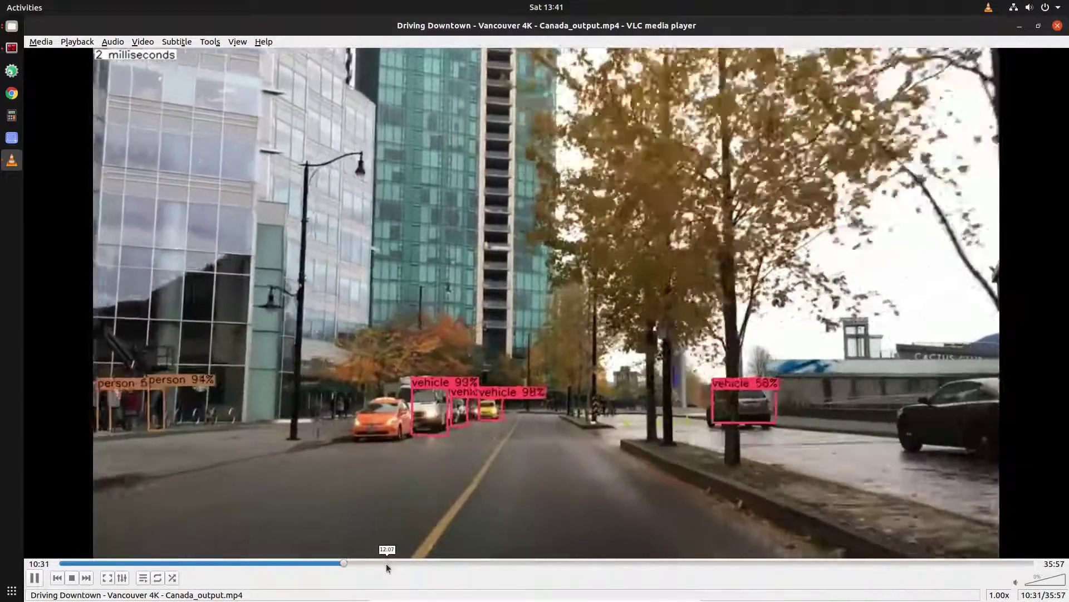
pyautogui.click(387, 563)
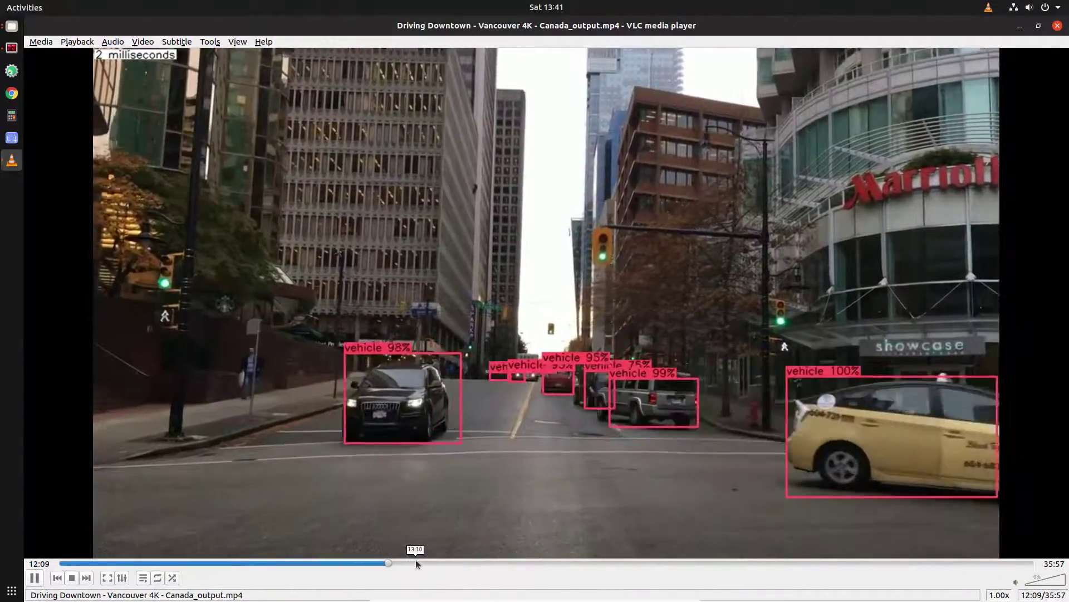
# Step: Continue skimming from about 14:53 to 25:15, then quit VLC
pyautogui.moveTo(424, 564); pyautogui.dragTo(462, 564)
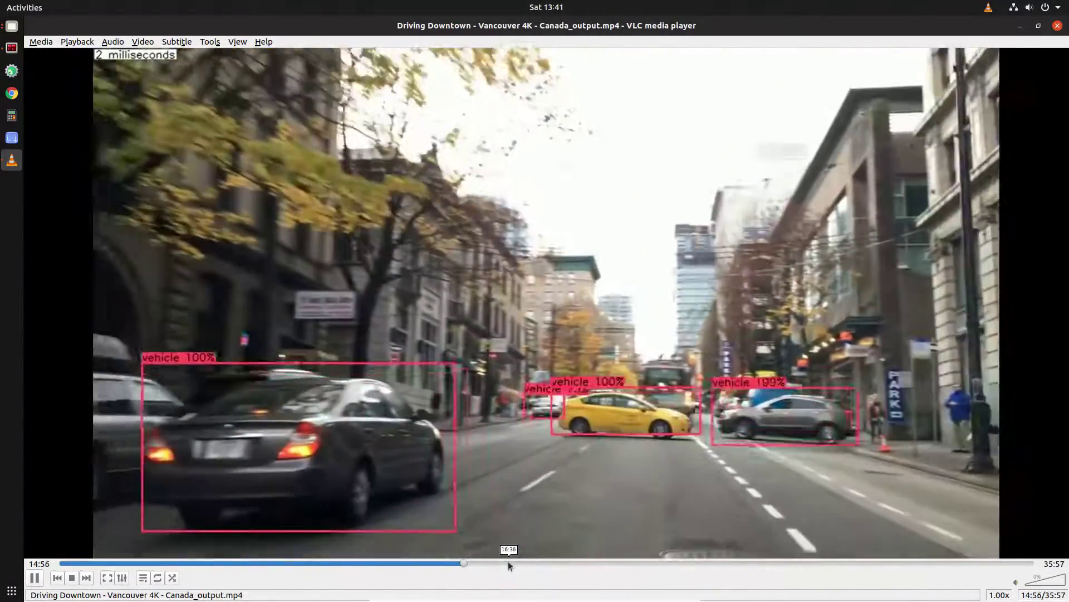
pyautogui.click(508, 563)
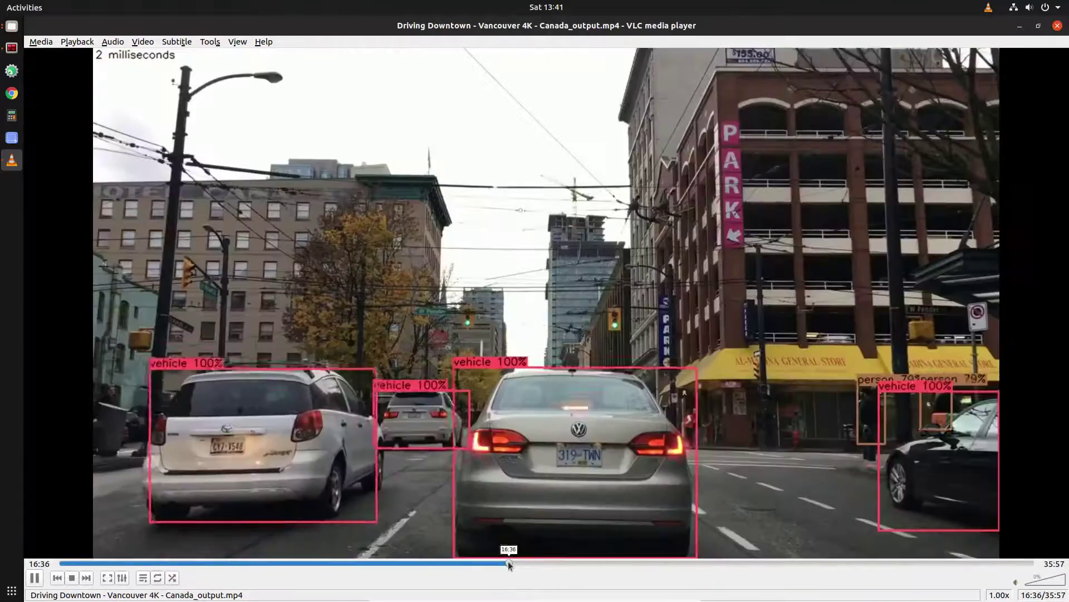
pyautogui.click(545, 563)
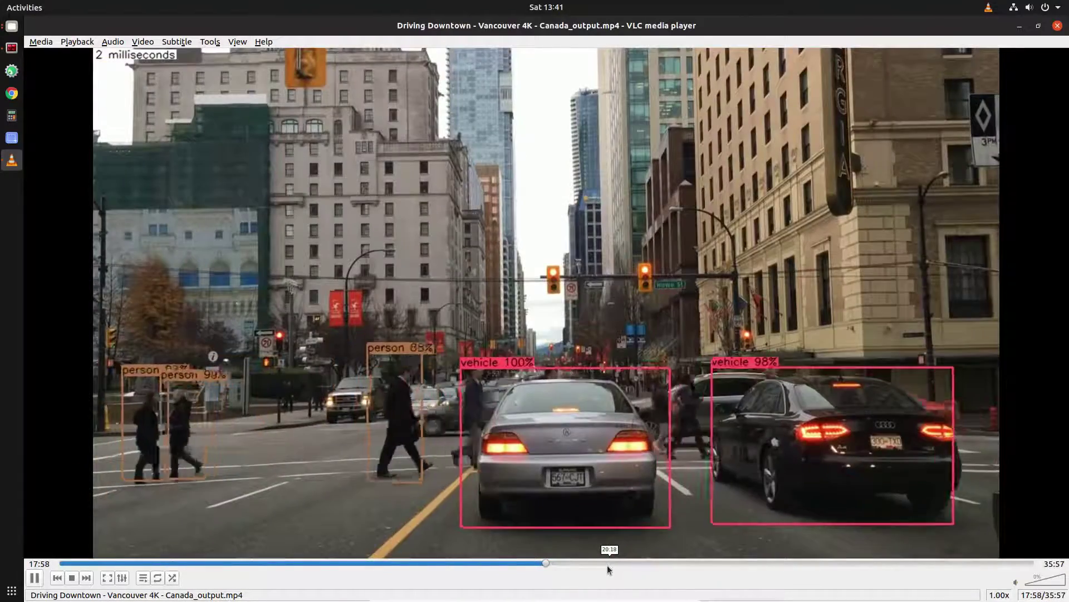
pyautogui.click(599, 563)
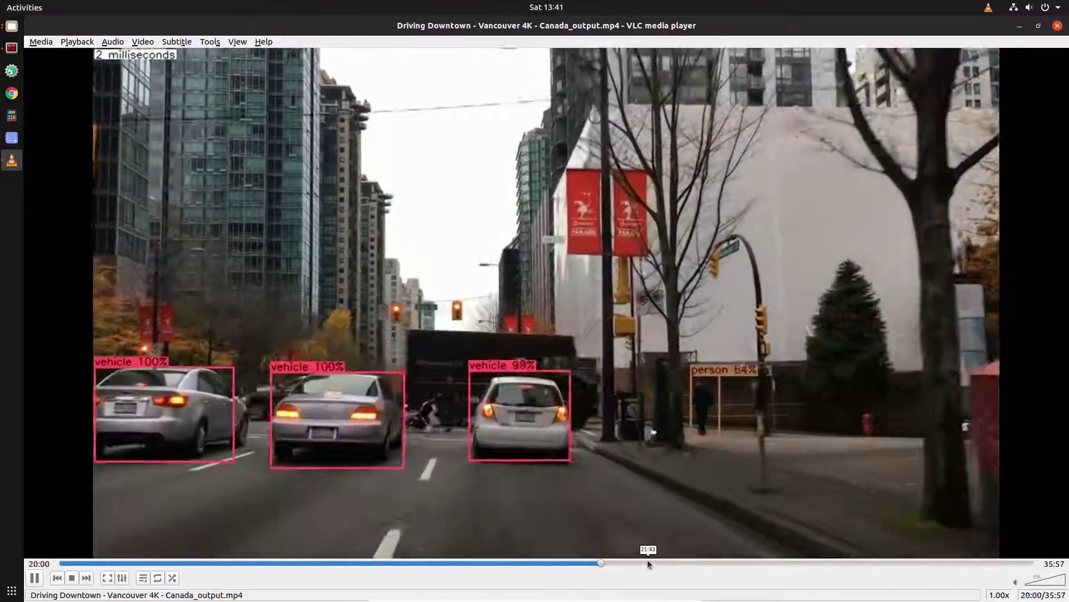
pyautogui.click(648, 563)
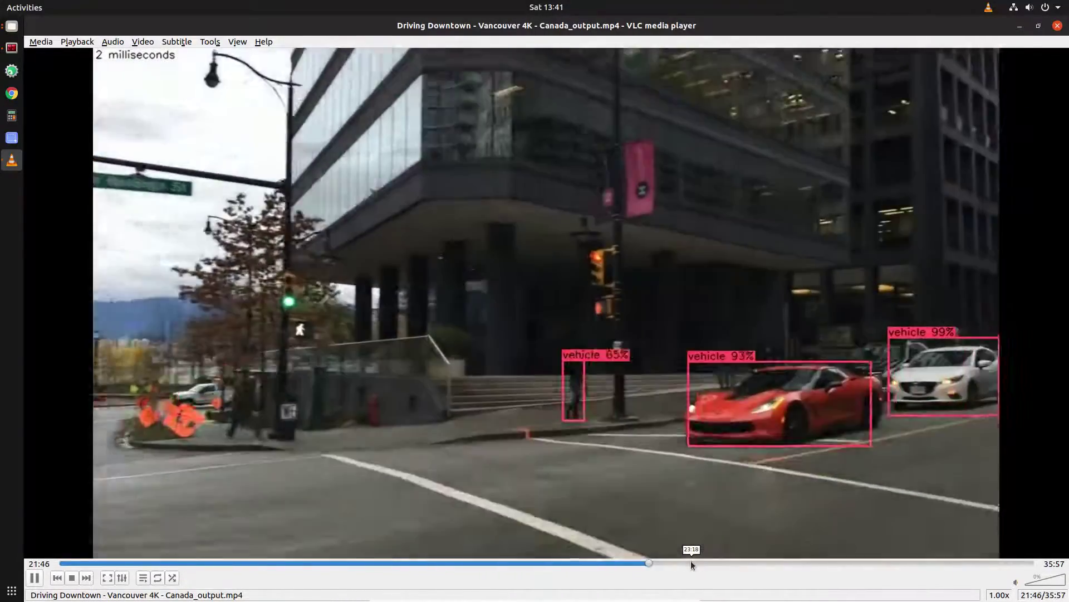
pyautogui.click(690, 563)
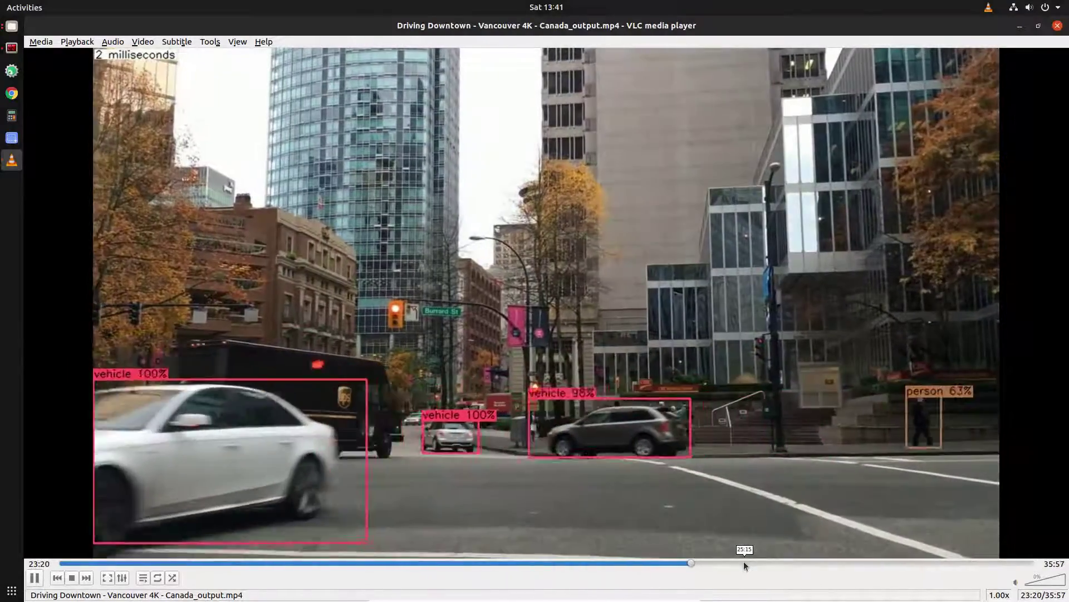
pyautogui.click(744, 563)
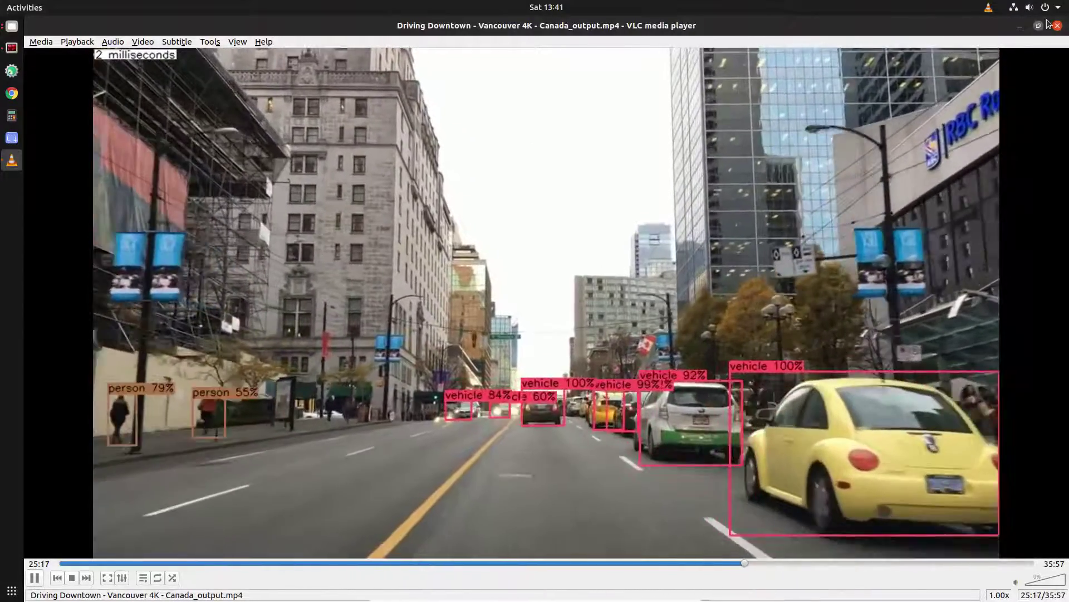
pyautogui.hotkey('ctrl', 'q')
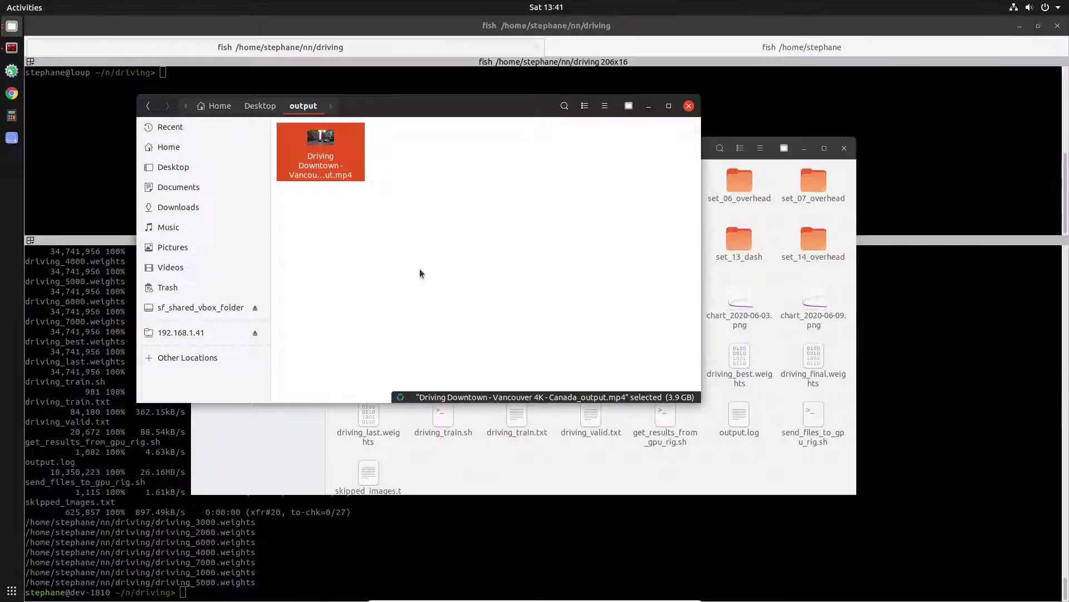
# Step: Reopen the driving folder from its nn parent folder, then bring the terminal forward
pyautogui.click(553, 463)
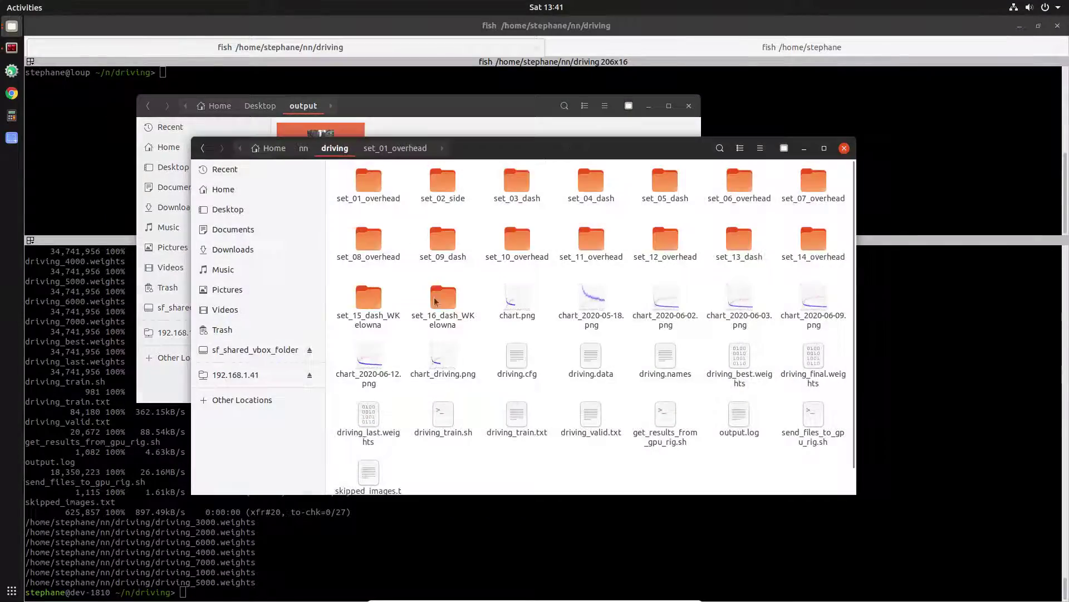
pyautogui.click(303, 155)
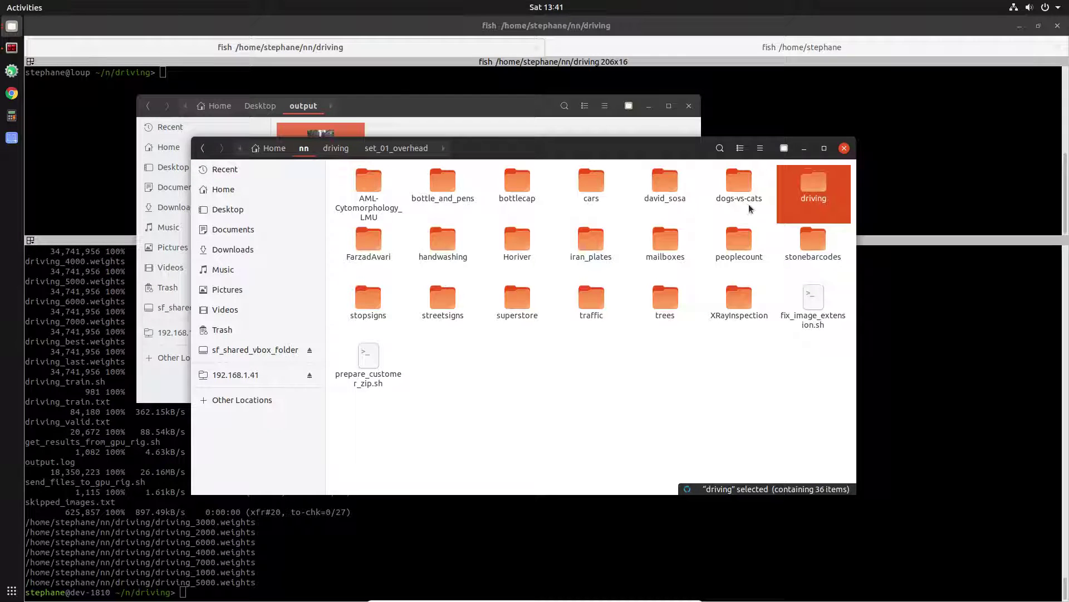
pyautogui.doubleClick(815, 180)
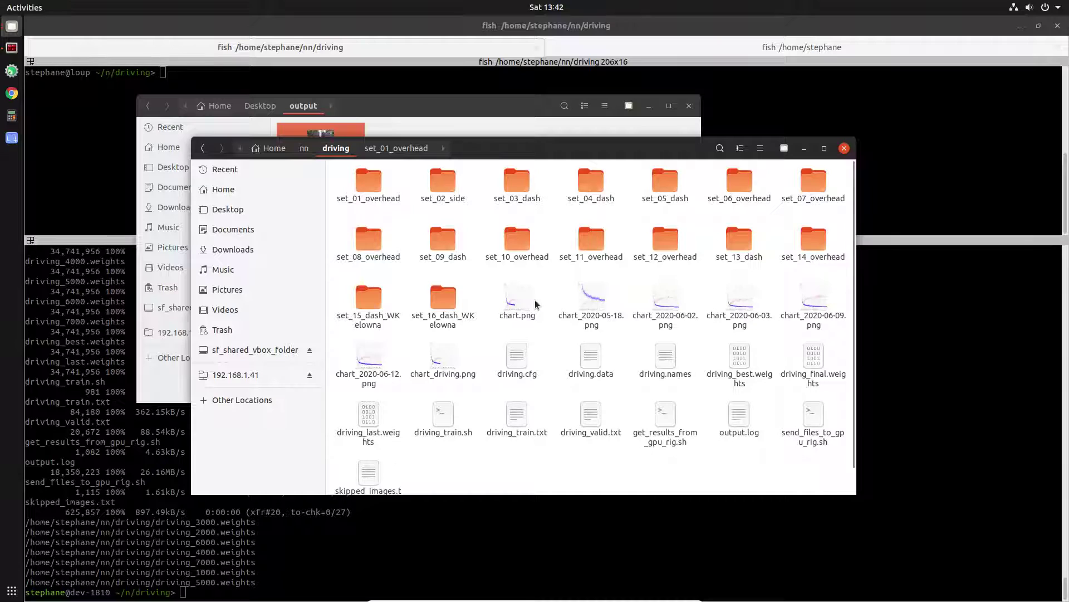
pyautogui.click(187, 539)
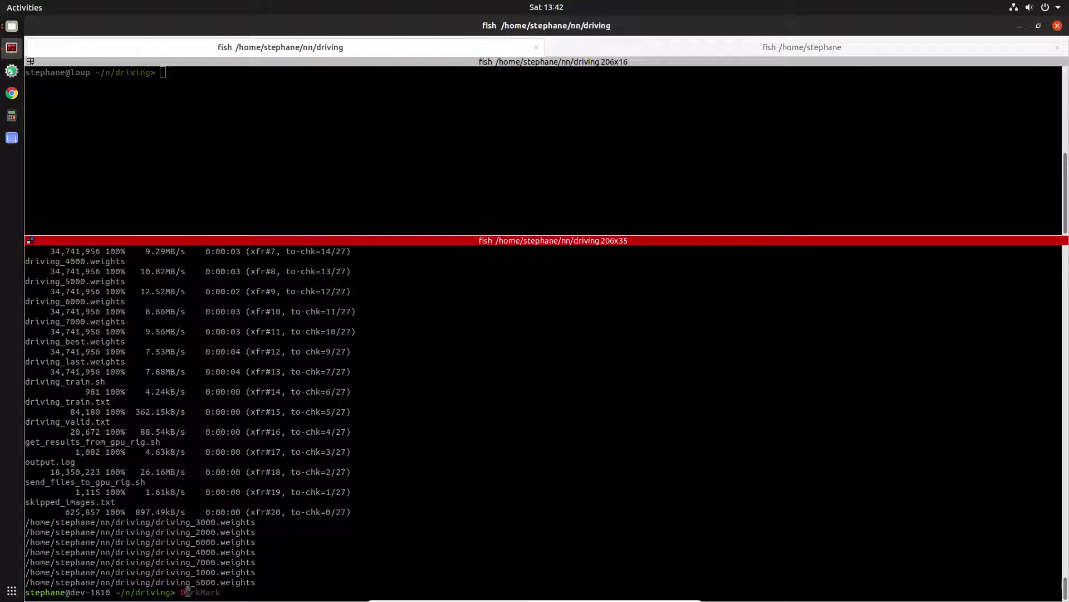
# Step: Launch DarkMark from the driving project directory
pyautogui.press('Return')
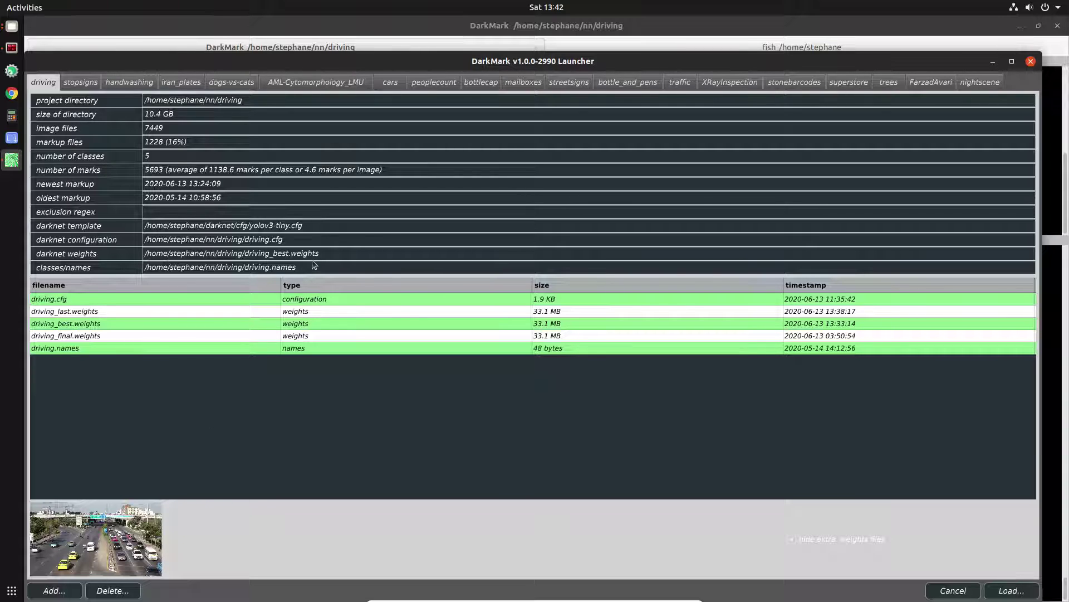
# Step: Clear the darknet weights and configuration paths, then load the driving project
pyautogui.click(330, 255)
pyautogui.press('BackSpace')
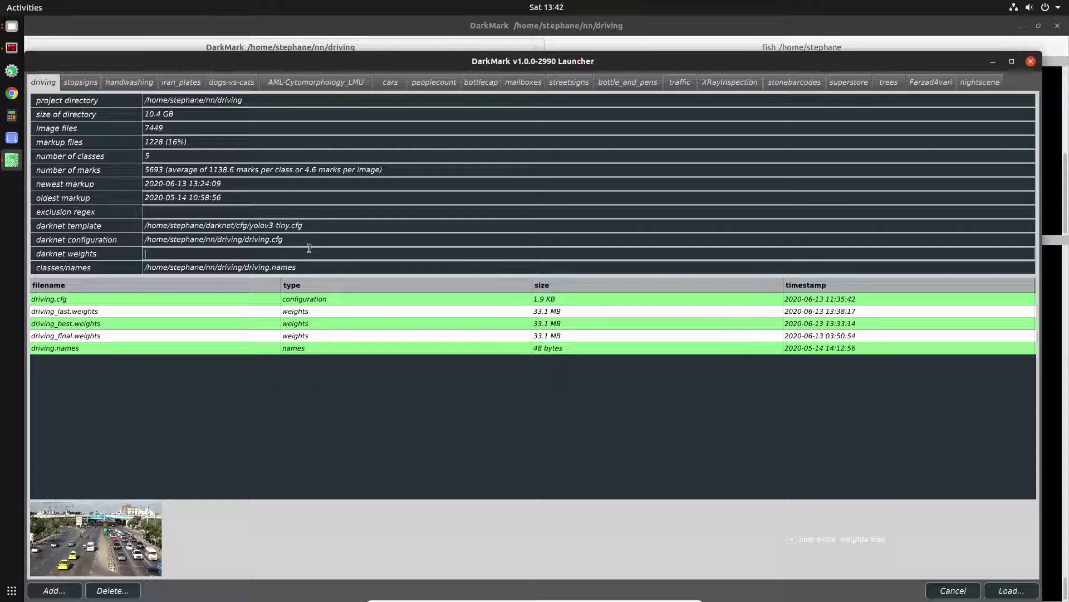
pyautogui.click(292, 242)
pyautogui.press('BackSpace')
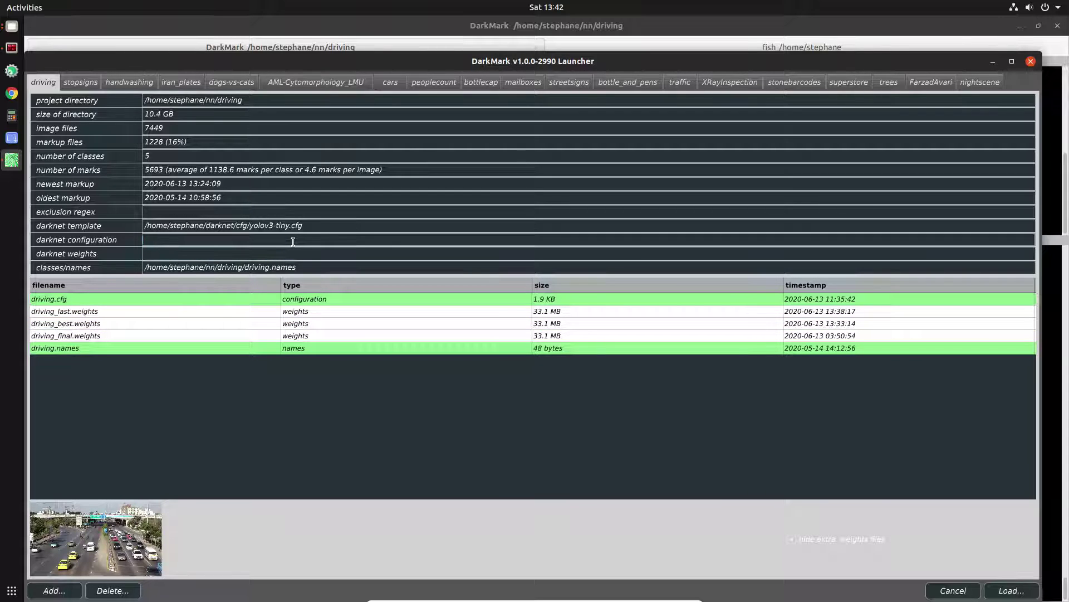
pyautogui.click(336, 268)
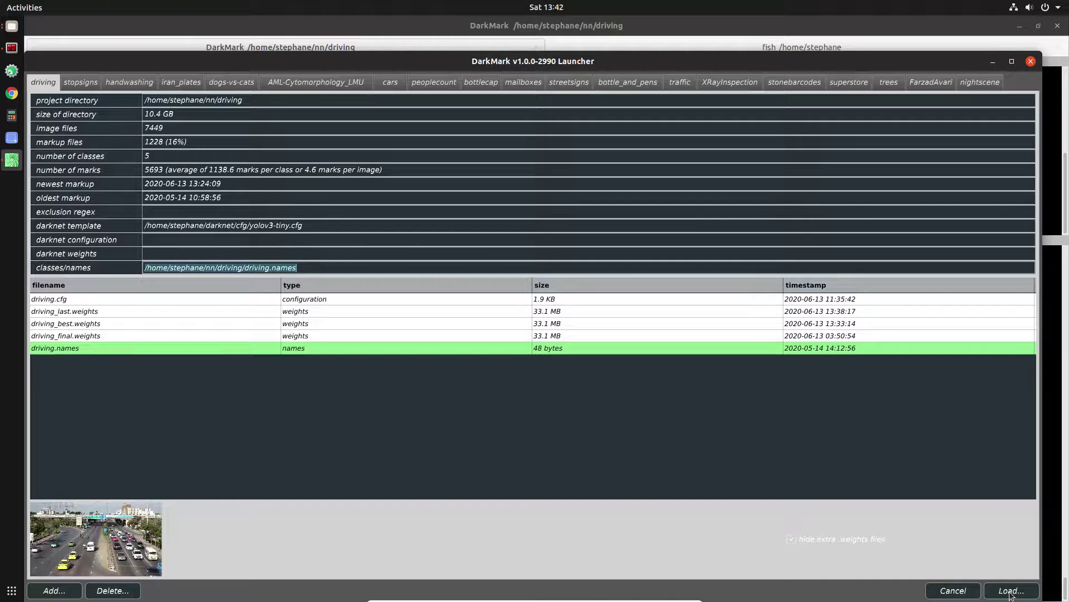
pyautogui.click(1011, 591)
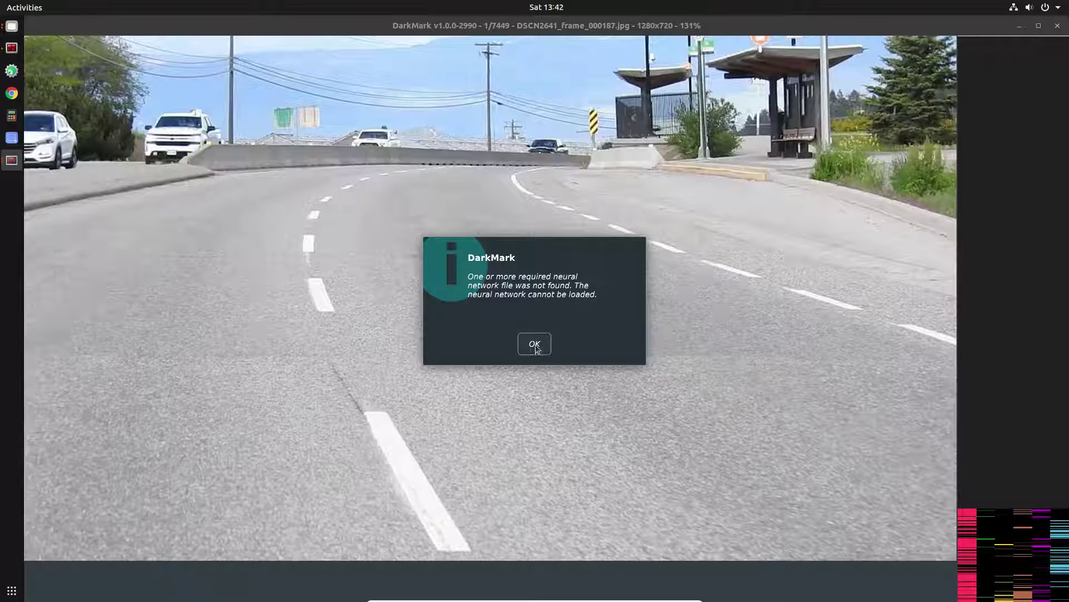
# Step: Dismiss the missing neural network warning and navigate to image 1108 of 7449
pyautogui.click(534, 344)
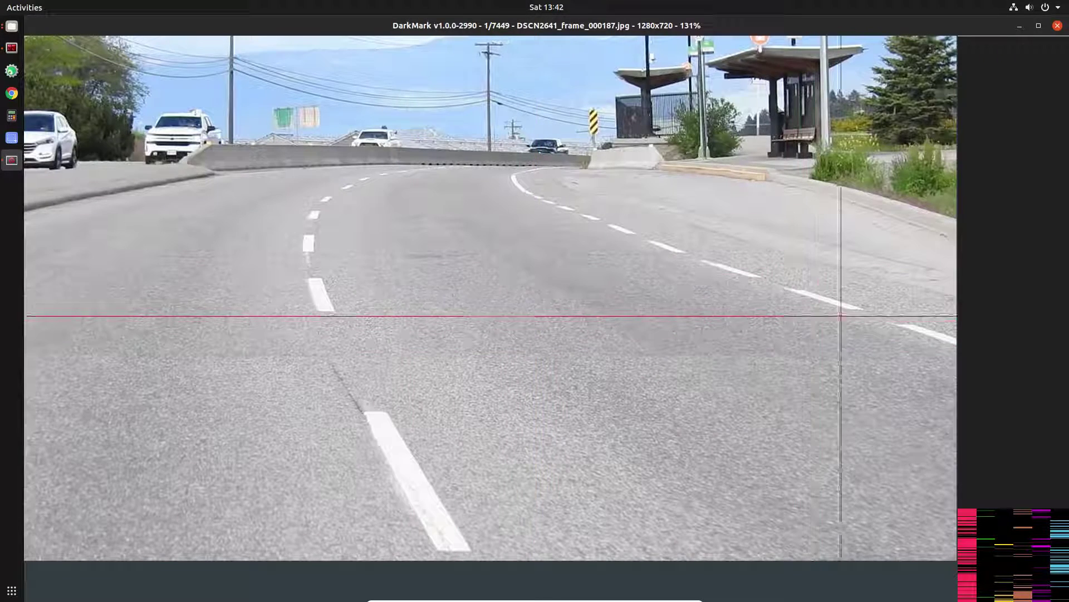
pyautogui.press('pagedown')
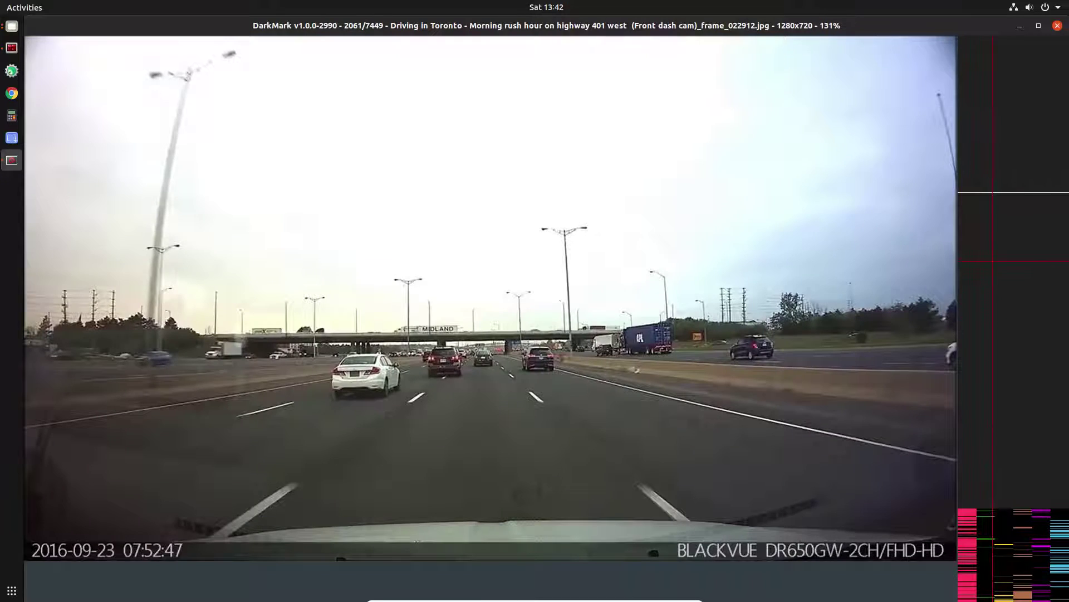
pyautogui.press('pagedown')
pyautogui.press('pagedown')
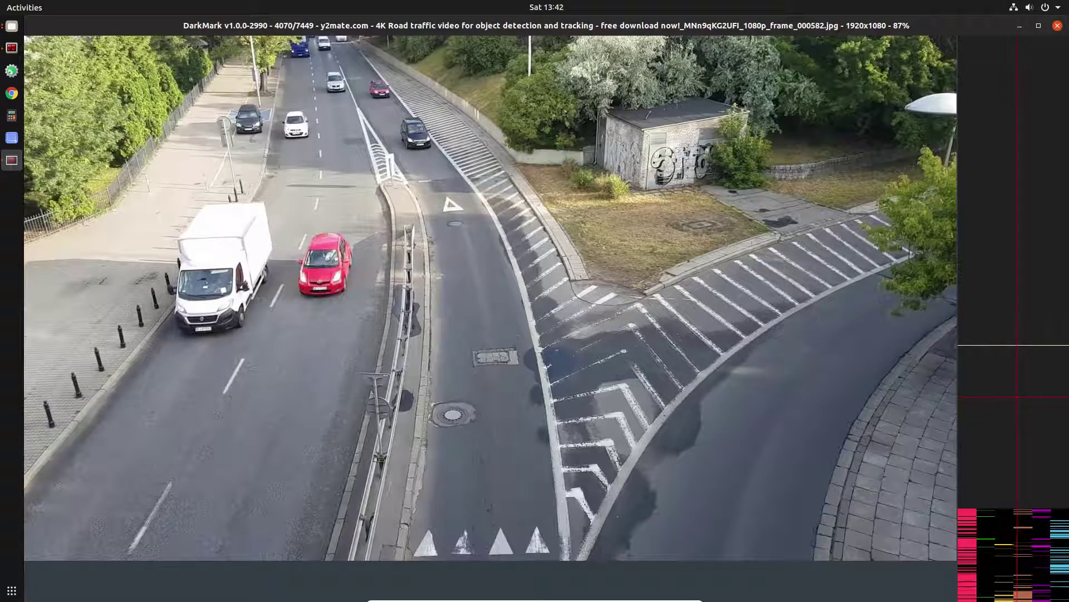
pyautogui.press('pagedown')
pyautogui.click(1021, 203)
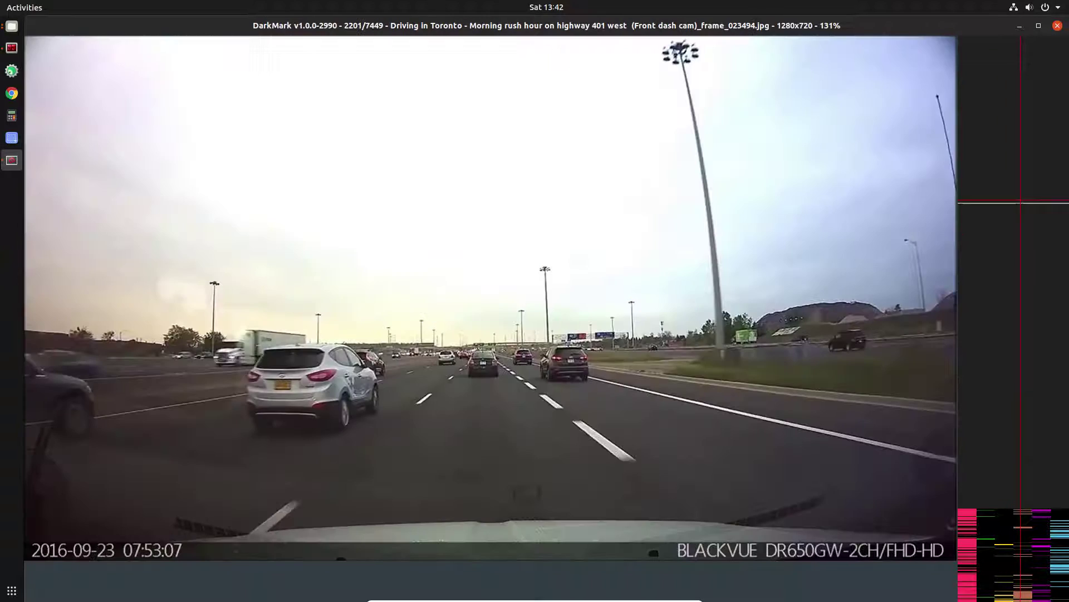
pyautogui.click(1021, 119)
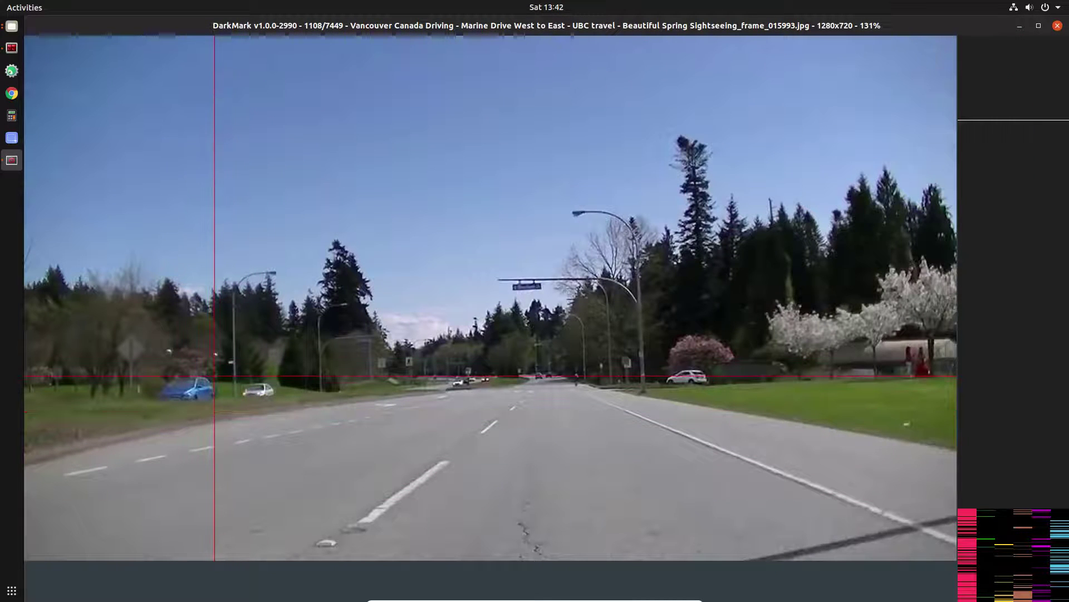
# Step: Box the blue and white cars as vehicle and the right-edge pedestrians as person
pyautogui.moveTo(175, 378)
pyautogui.mouseDown()
pyautogui.moveTo(215, 400)
pyautogui.moveTo(276, 396)
pyautogui.mouseUp()
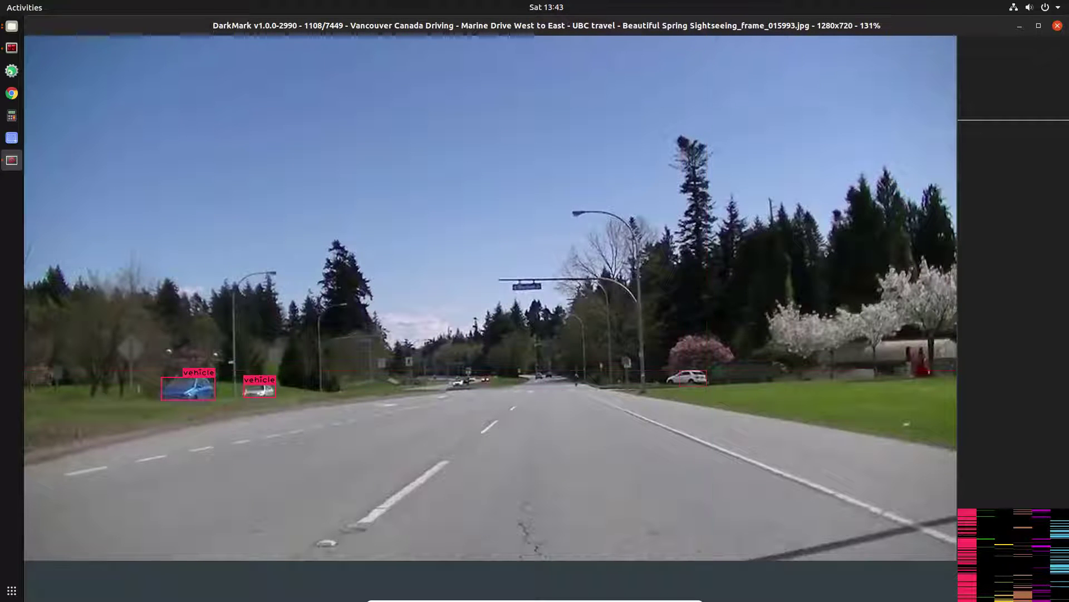
pyautogui.moveTo(667, 384); pyautogui.dragTo(667, 384)
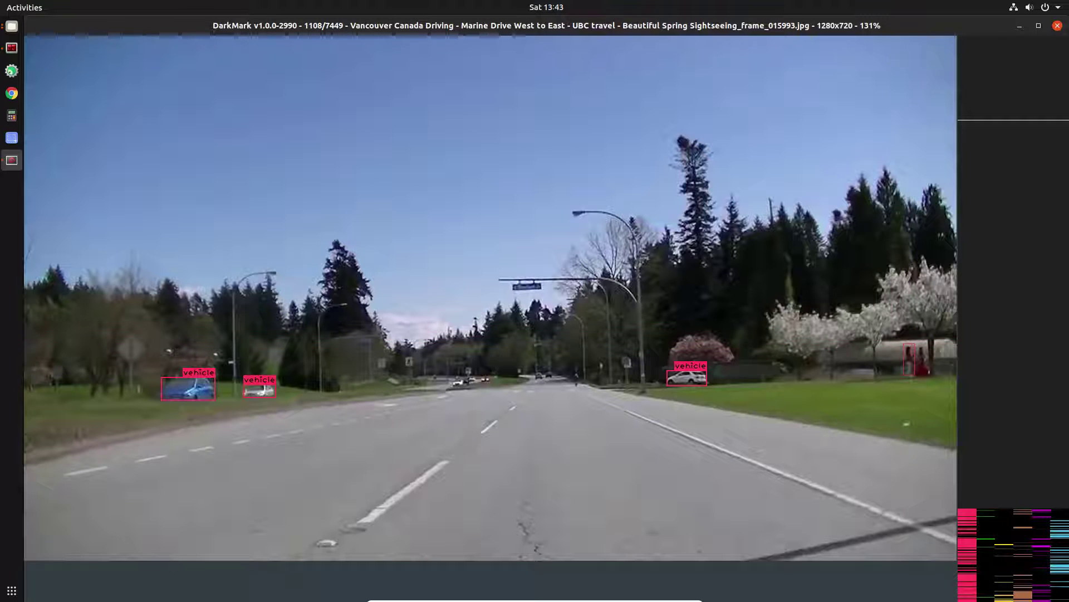
pyautogui.moveTo(915, 375); pyautogui.dragTo(915, 375)
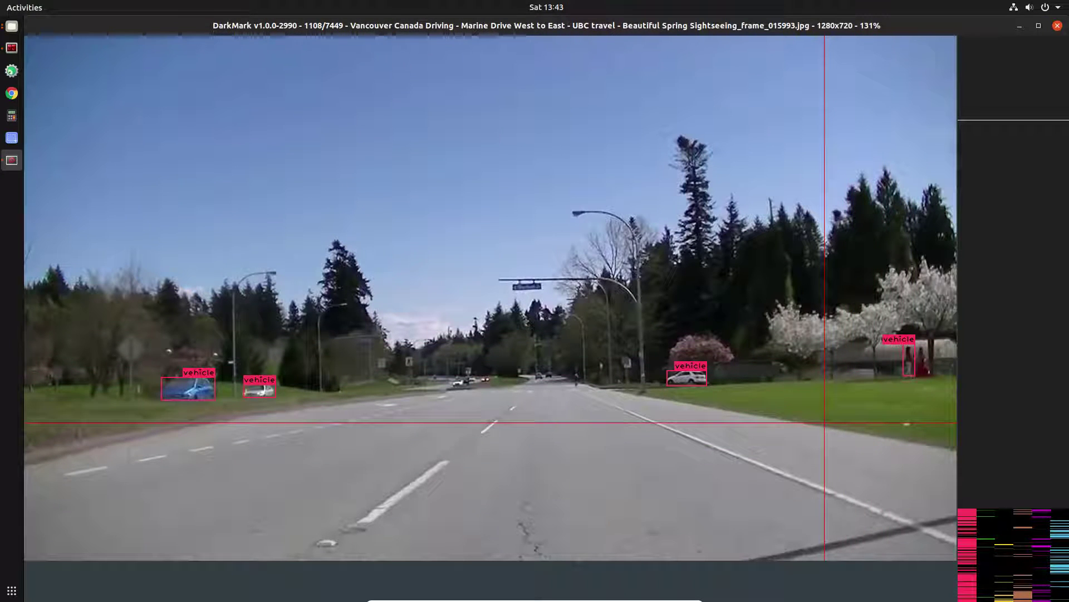
pyautogui.rightClick(824, 422)
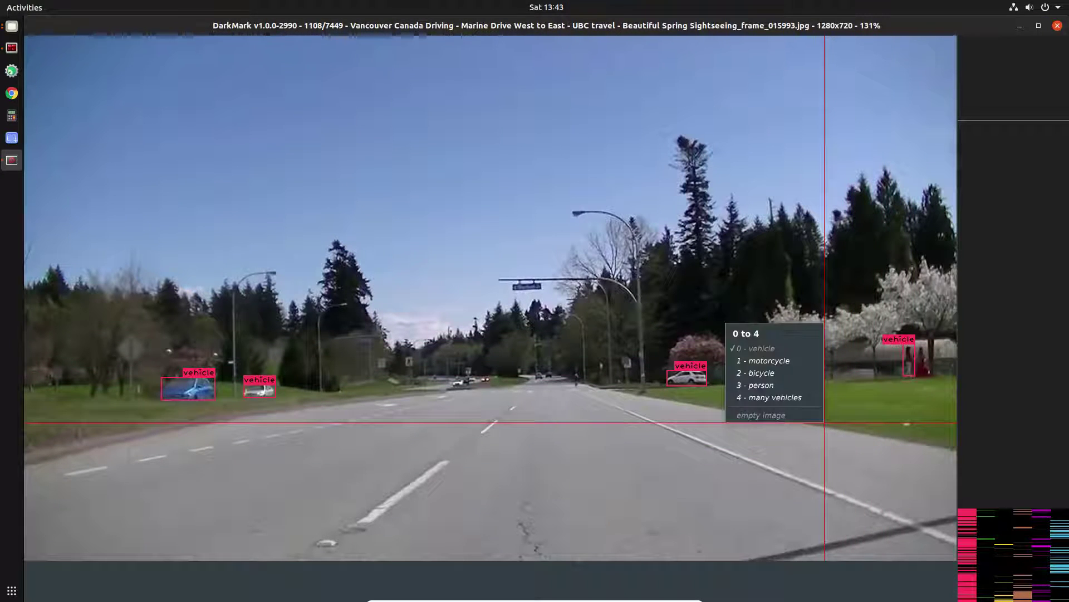
pyautogui.click(753, 385)
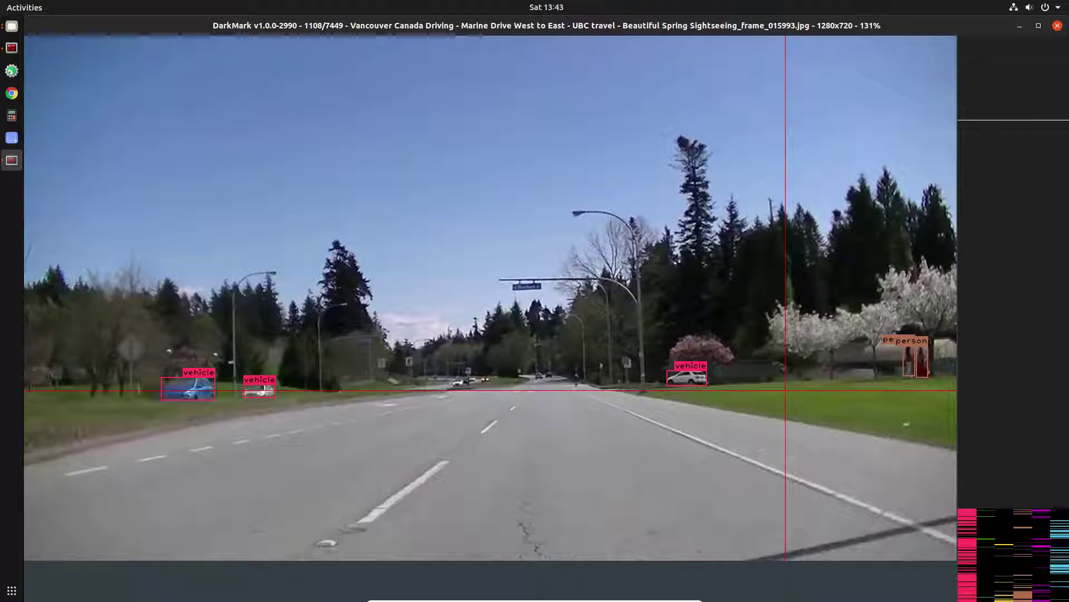
# Step: Toggle class labels, box distant traffic as many vehicles and the distant pedestrian as person
pyautogui.press('l')
pyautogui.press('l')
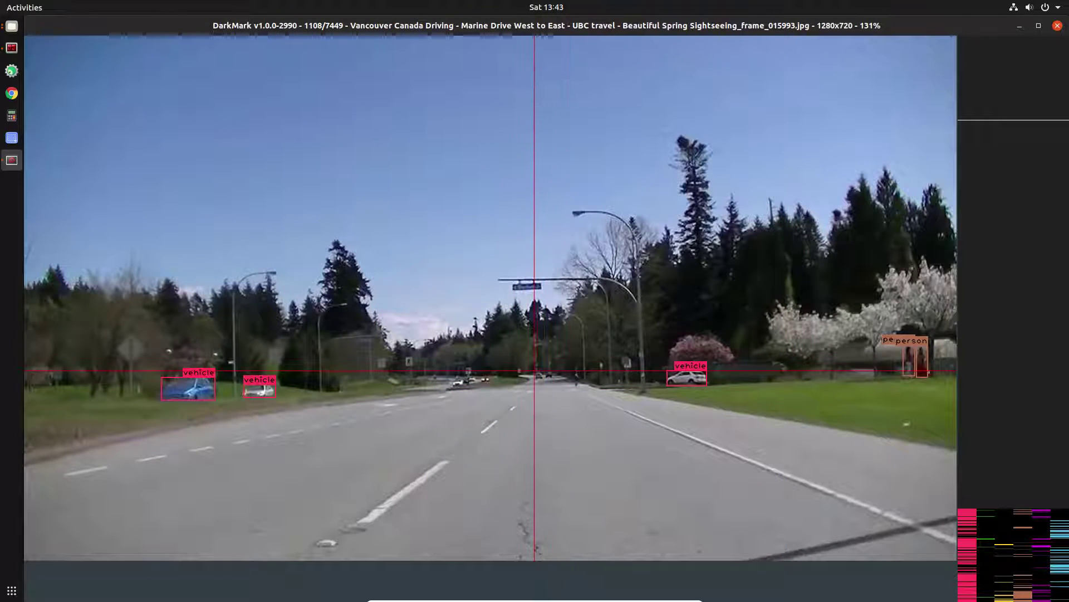
pyautogui.moveTo(534, 370); pyautogui.dragTo(554, 379)
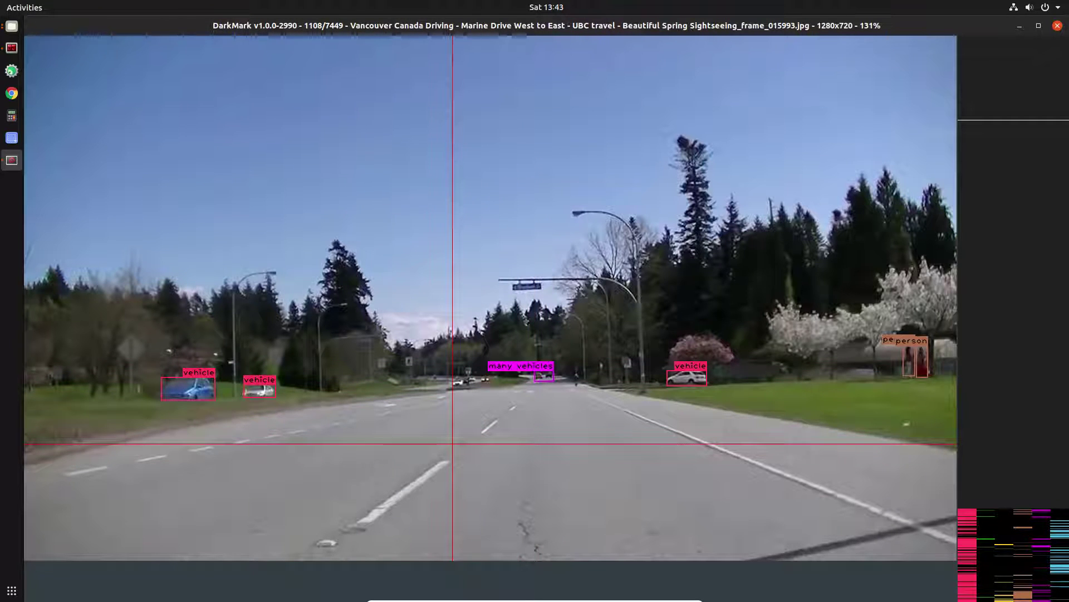
pyautogui.moveTo(450, 386); pyautogui.dragTo(490, 372)
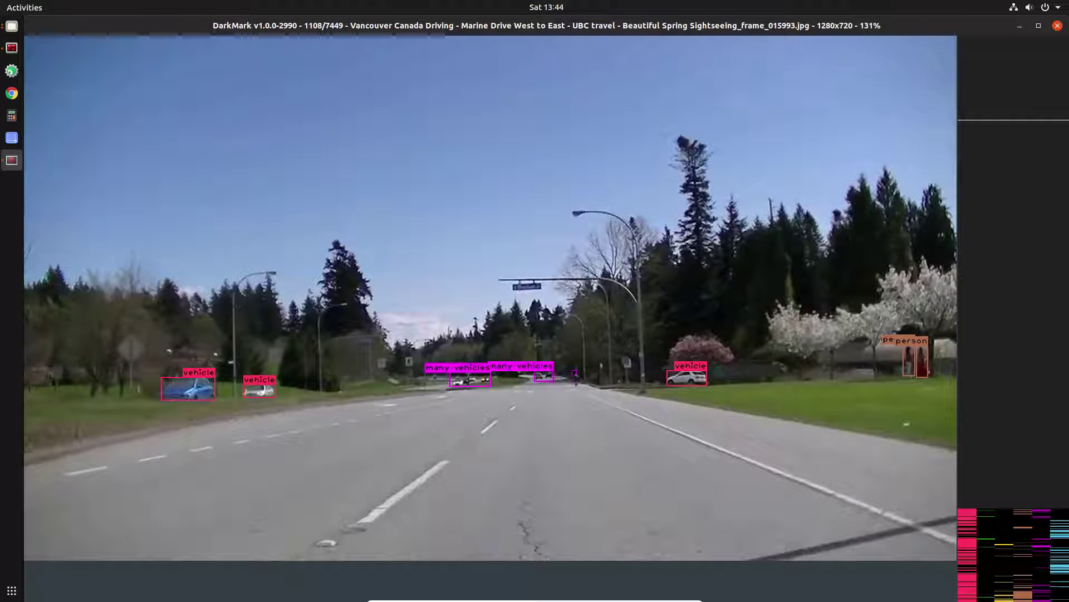
pyautogui.moveTo(579, 389); pyautogui.dragTo(580, 388)
pyautogui.press('2')
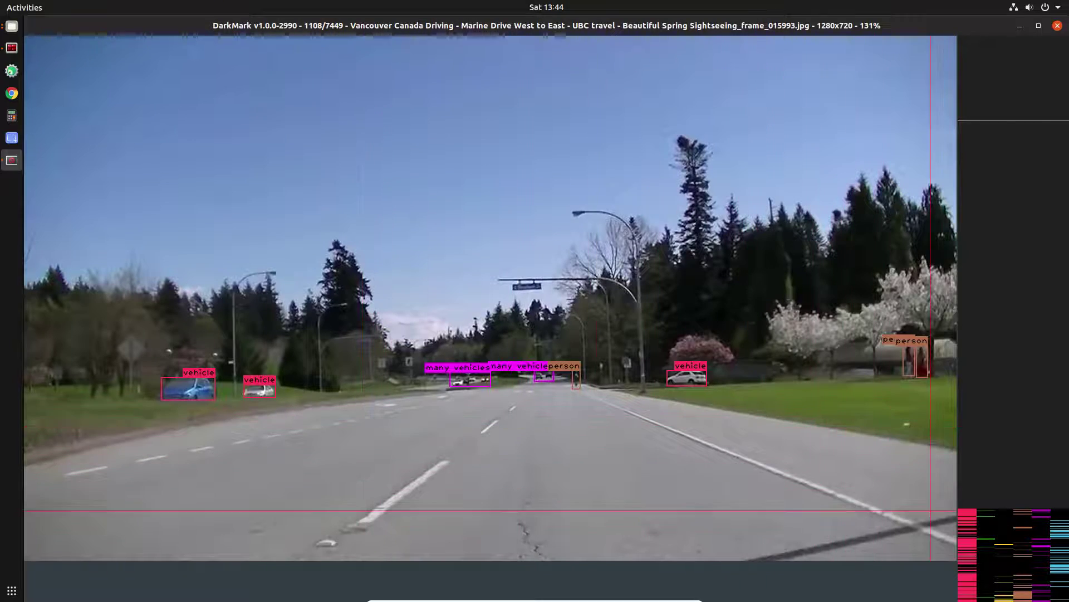
# Step: Browse through other images and settle on highway image 6548 of 7449
pyautogui.press('Right')
pyautogui.press('Right')
pyautogui.press('Right')
pyautogui.press('Right')
pyautogui.press('Right')
pyautogui.press('Right')
pyautogui.press('Right')
pyautogui.press('Right')
pyautogui.press('Right')
pyautogui.press('Right')
pyautogui.press('Right')
pyautogui.press('Right')
pyautogui.press('Right')
pyautogui.press('Right')
pyautogui.press('Right')
pyautogui.press('Right')
pyautogui.press('Right')
pyautogui.press('Right')
pyautogui.press('Right')
pyautogui.press('Right')
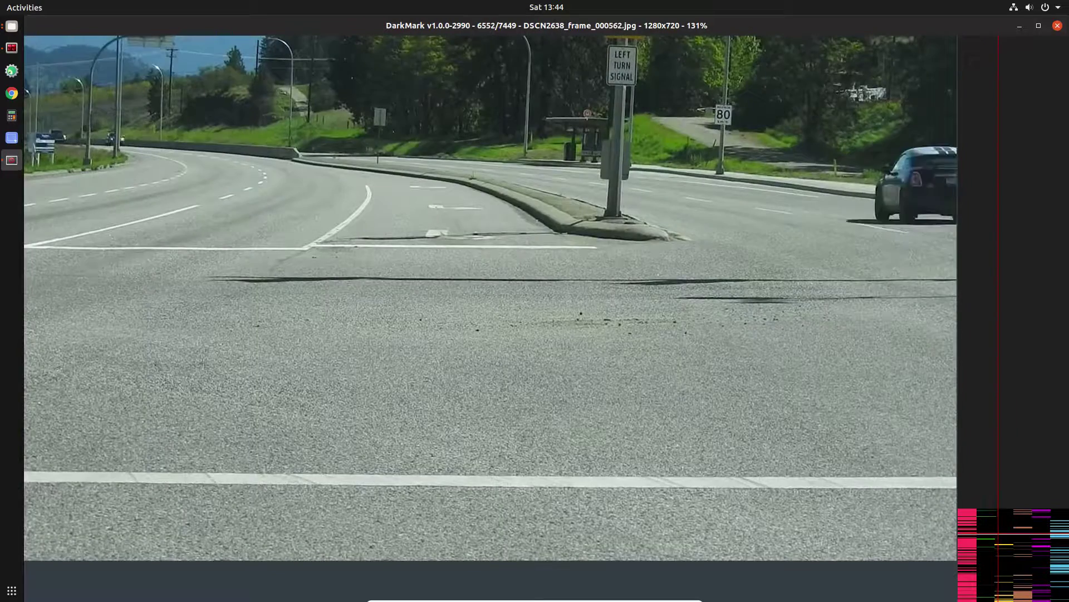
pyautogui.press('Right')
pyautogui.press('Right')
pyautogui.press('Right')
pyautogui.press('Right')
pyautogui.press('Right')
pyautogui.press('Right')
pyautogui.press('Right')
pyautogui.press('Right')
pyautogui.press('Right')
pyautogui.press('Right')
pyautogui.press('Right')
pyautogui.press('Right')
pyautogui.press('Right')
pyautogui.press('Right')
pyautogui.press('Right')
pyautogui.press('Right')
pyautogui.press('Right')
pyautogui.press('Right')
pyautogui.press('Right')
pyautogui.press('Right')
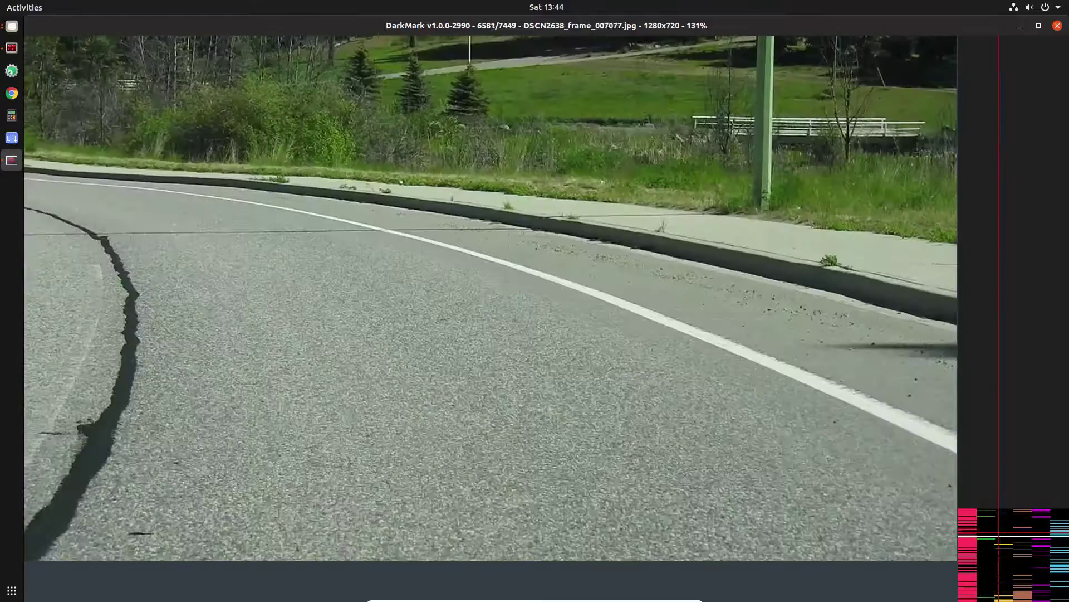
pyautogui.press('pagedown')
pyautogui.press('pagedown')
pyautogui.press('pagedown')
pyautogui.press('pagedown')
pyautogui.press('pagedown')
pyautogui.press('pagedown')
pyautogui.press('pagedown')
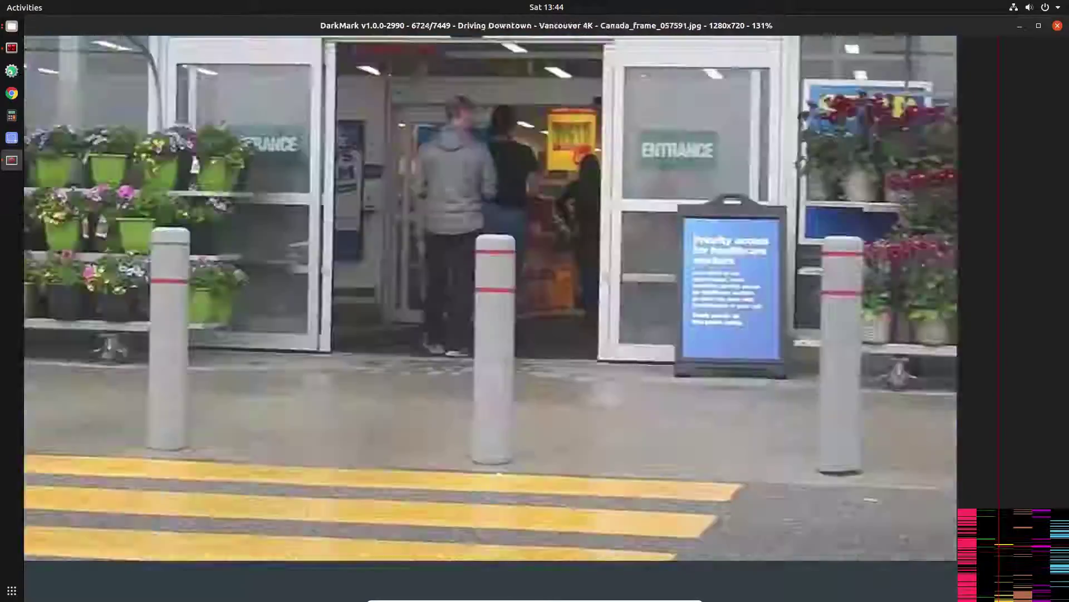
pyautogui.press('Left')
pyautogui.press('Left')
pyautogui.press('Left')
pyautogui.press('Left')
pyautogui.press('Left')
pyautogui.press('Left')
pyautogui.press('Left')
pyautogui.press('Left')
pyautogui.press('Left')
pyautogui.press('Left')
pyautogui.press('Left')
pyautogui.press('Left')
pyautogui.press('Left')
pyautogui.press('Left')
pyautogui.press('Left')
pyautogui.press('Left')
pyautogui.press('Left')
pyautogui.press('Left')
pyautogui.press('Left')
pyautogui.press('Left')
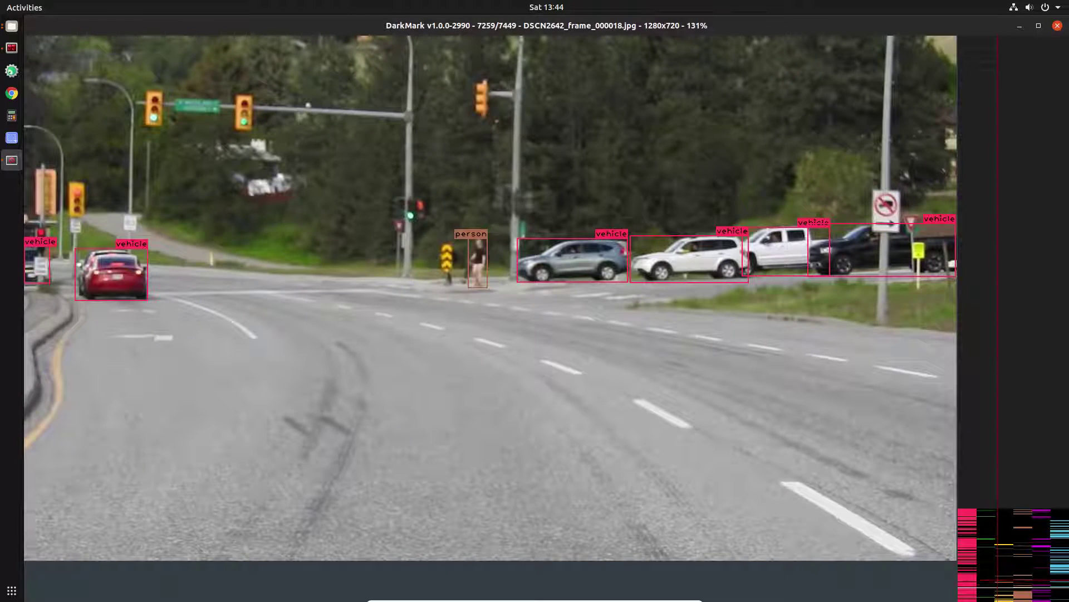
pyautogui.press('pageup')
pyautogui.press('pageup')
pyautogui.press('pagedown')
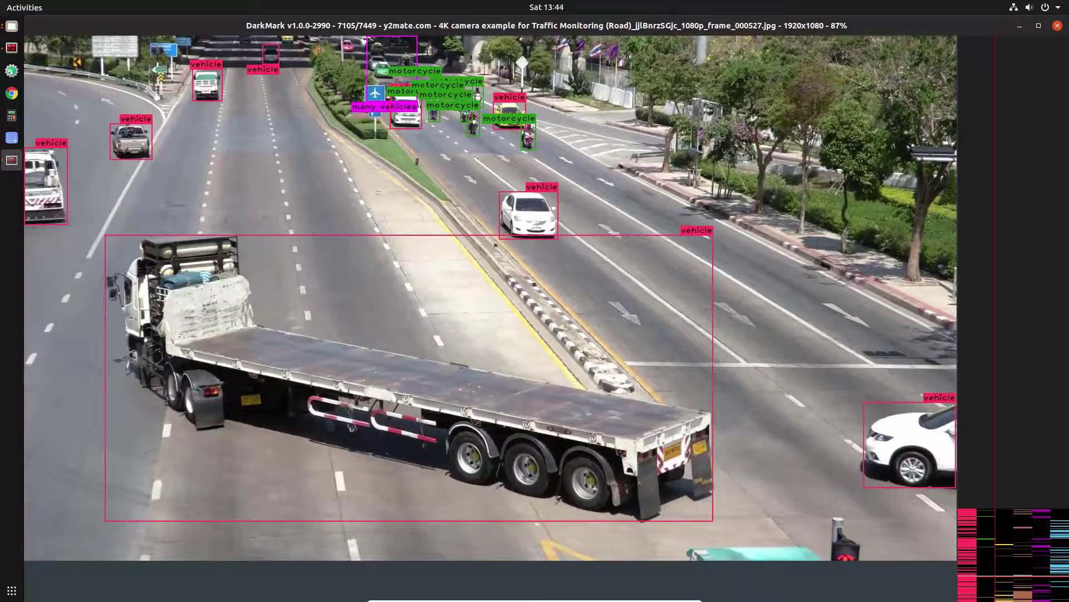
pyautogui.press('pagedown')
pyautogui.press('pagedown')
pyautogui.press('pagedown')
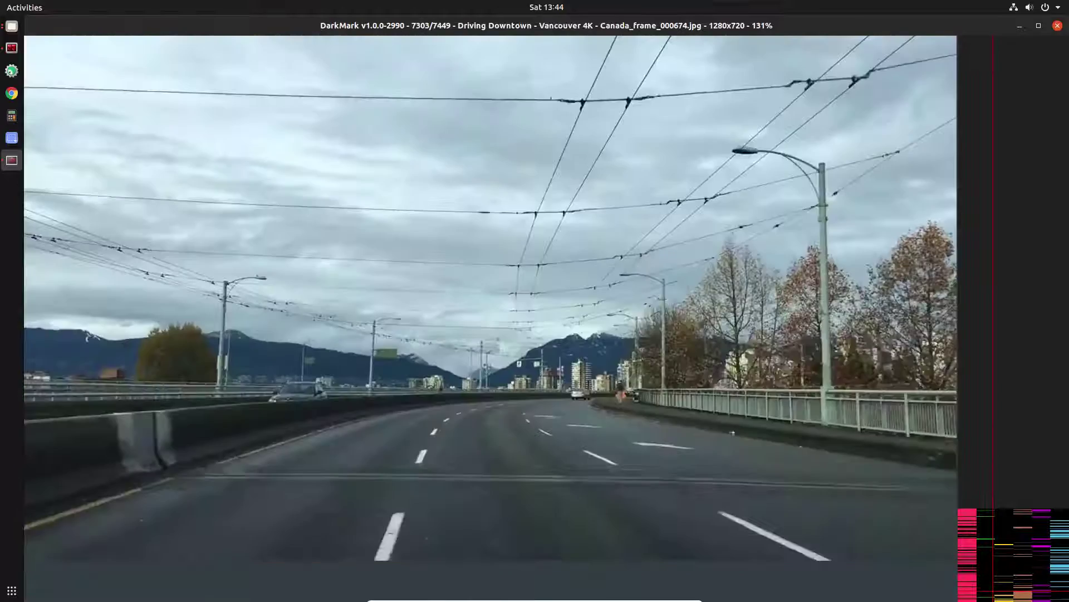
pyautogui.press('pageup')
pyautogui.press('pageup')
pyautogui.press('pageup')
pyautogui.press('pageup')
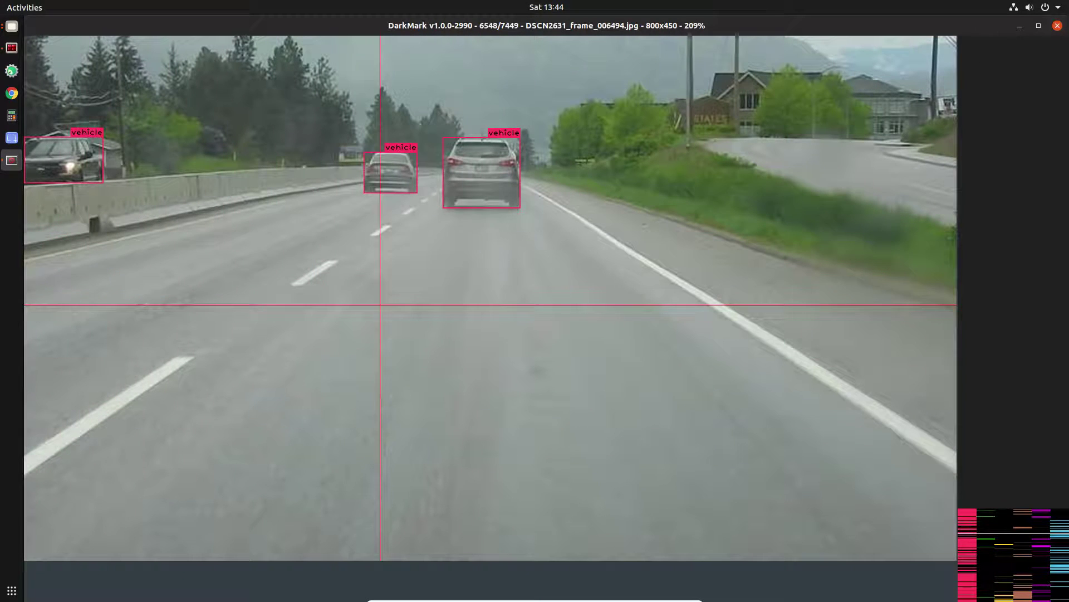
# Step: Open 'create darknet files...' from the image context menu and bring up the template list
pyautogui.rightClick(380, 305)
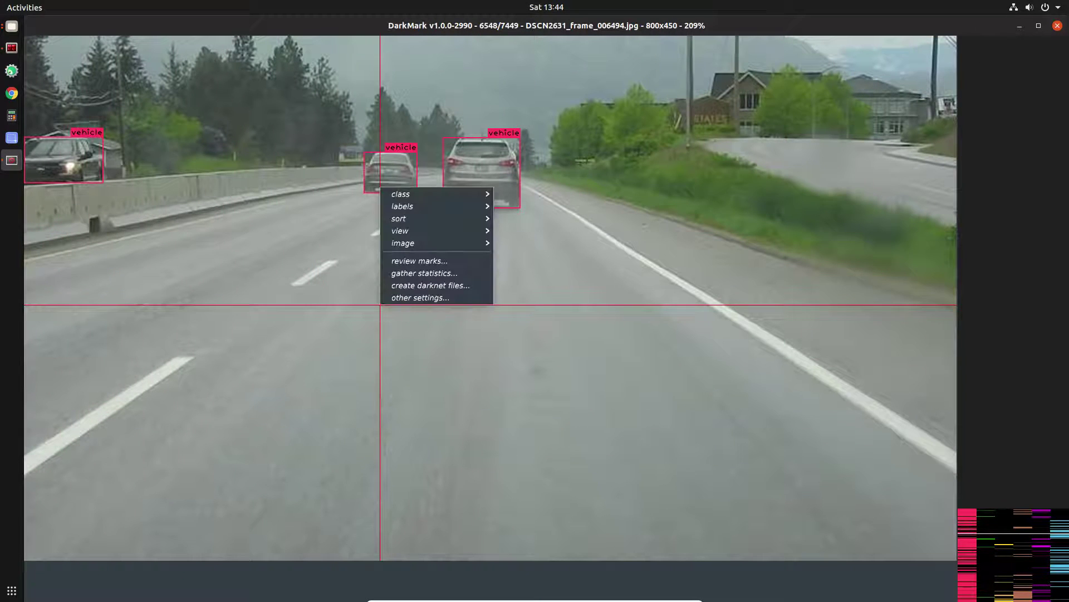
pyautogui.click(427, 286)
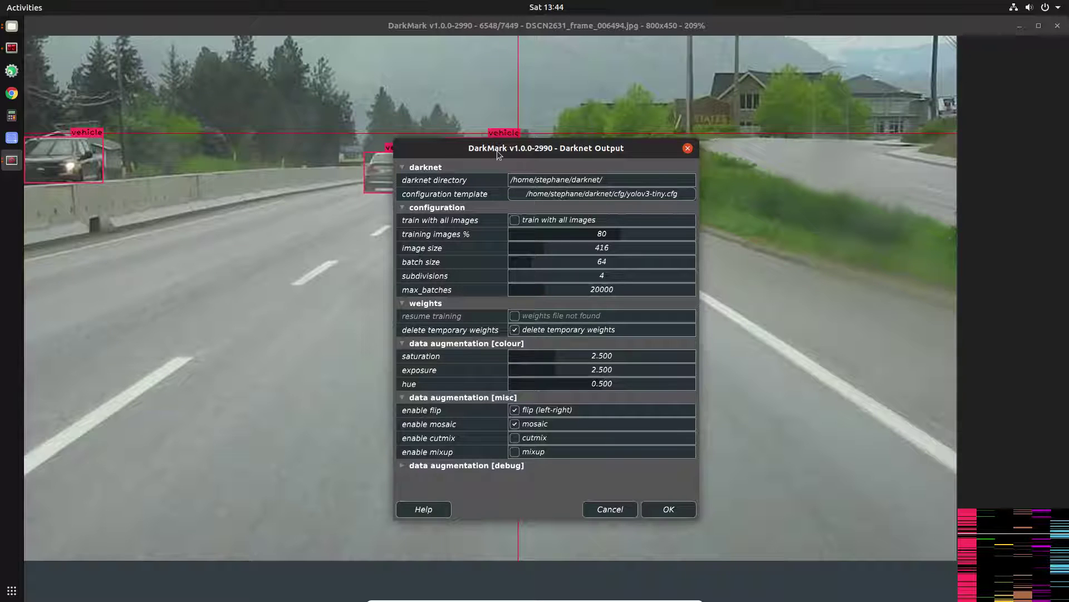
pyautogui.click(557, 193)
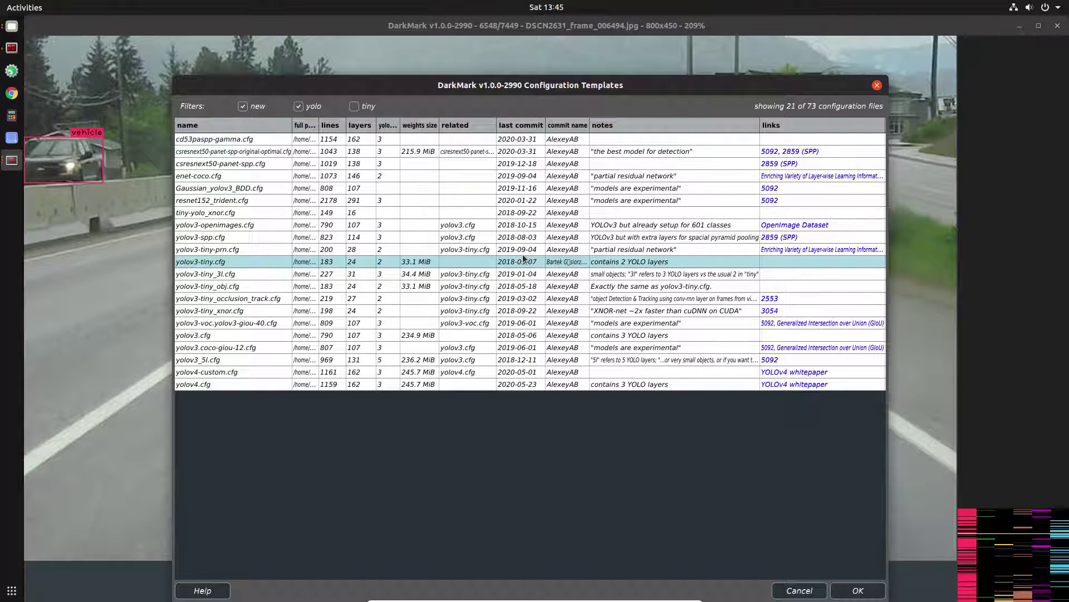
# Step: Filter the templates by yolo and tiny, then confirm yolov3-tiny.cfg as the template
pyautogui.click(299, 106)
pyautogui.click(243, 107)
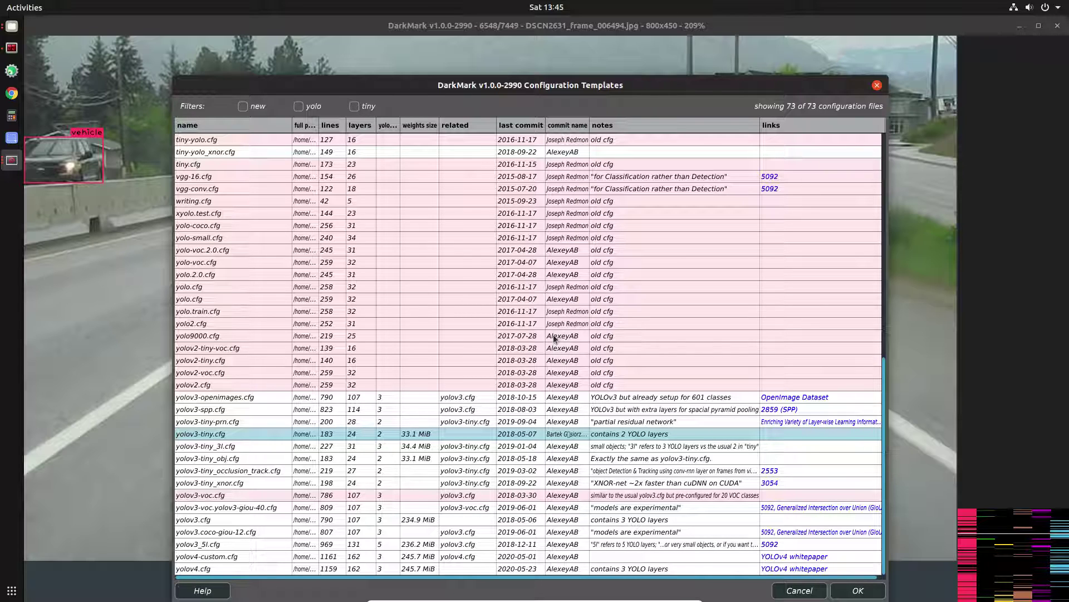
pyautogui.click(243, 108)
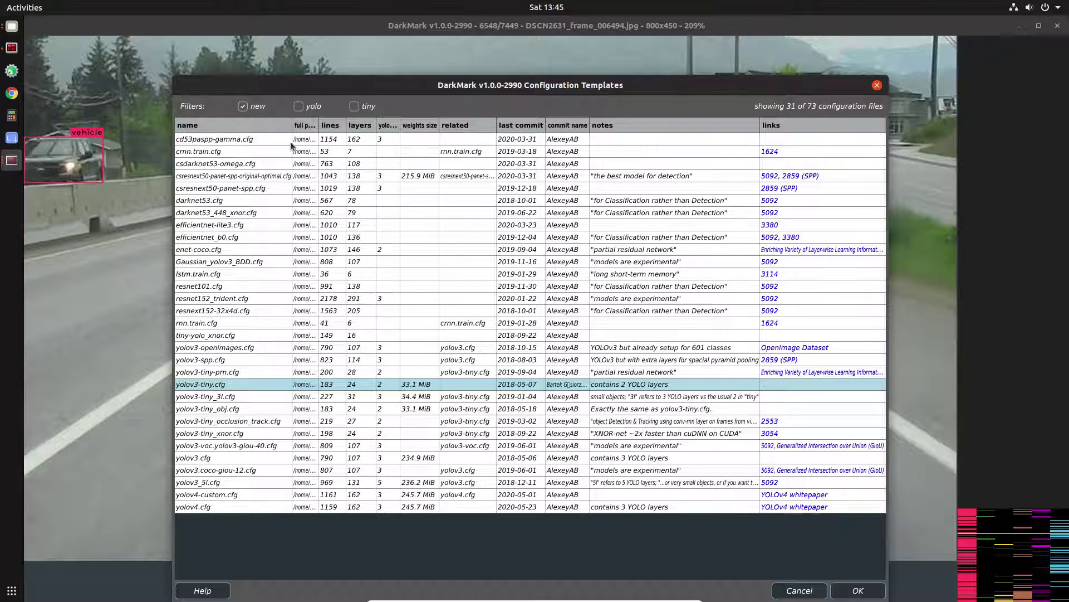
pyautogui.click(298, 107)
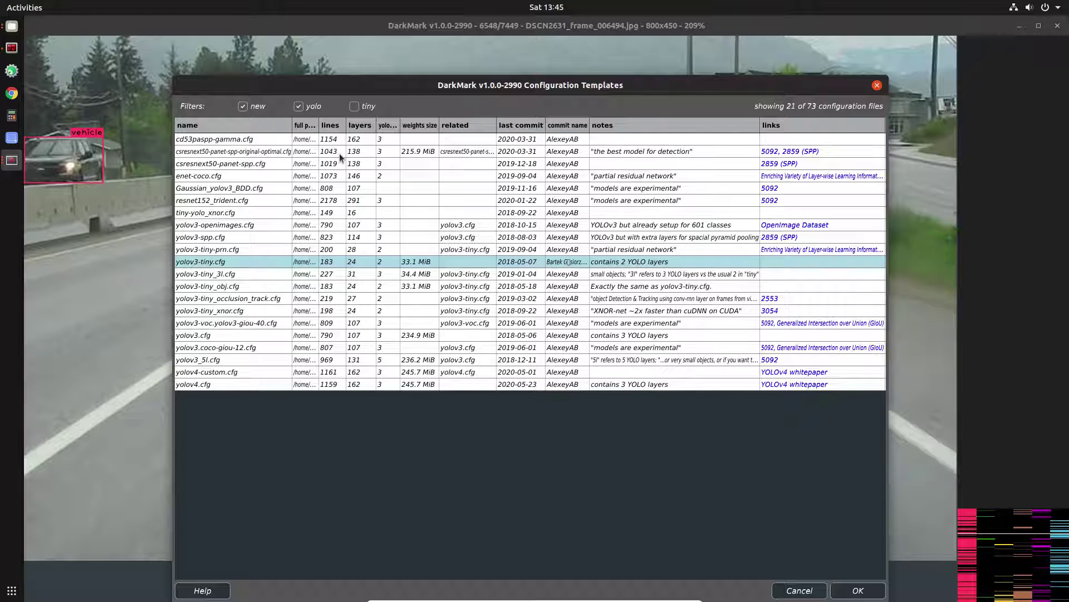
pyautogui.click(354, 107)
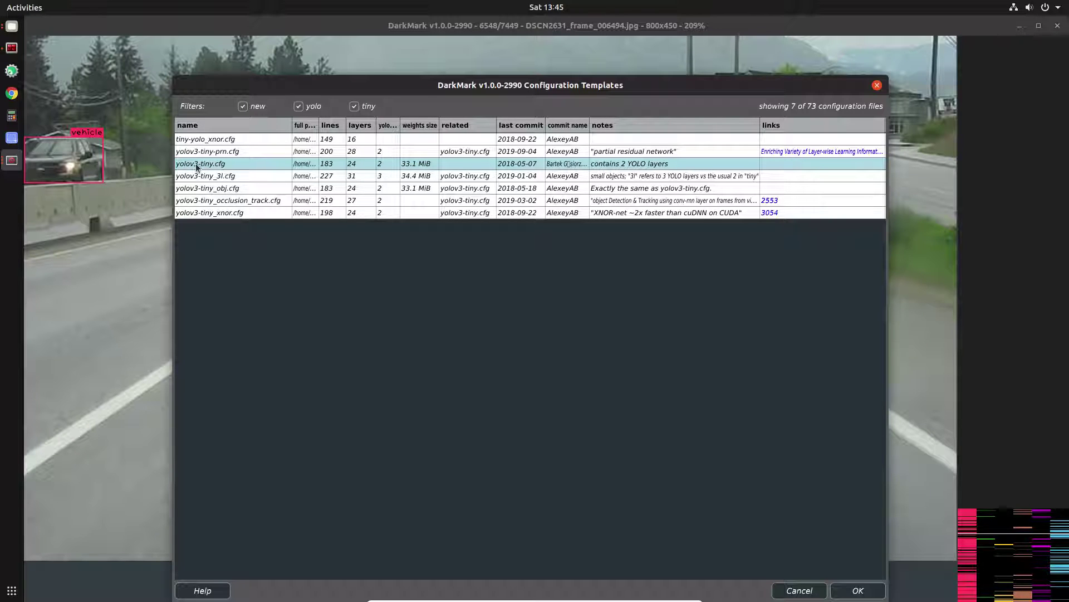
pyautogui.click(354, 107)
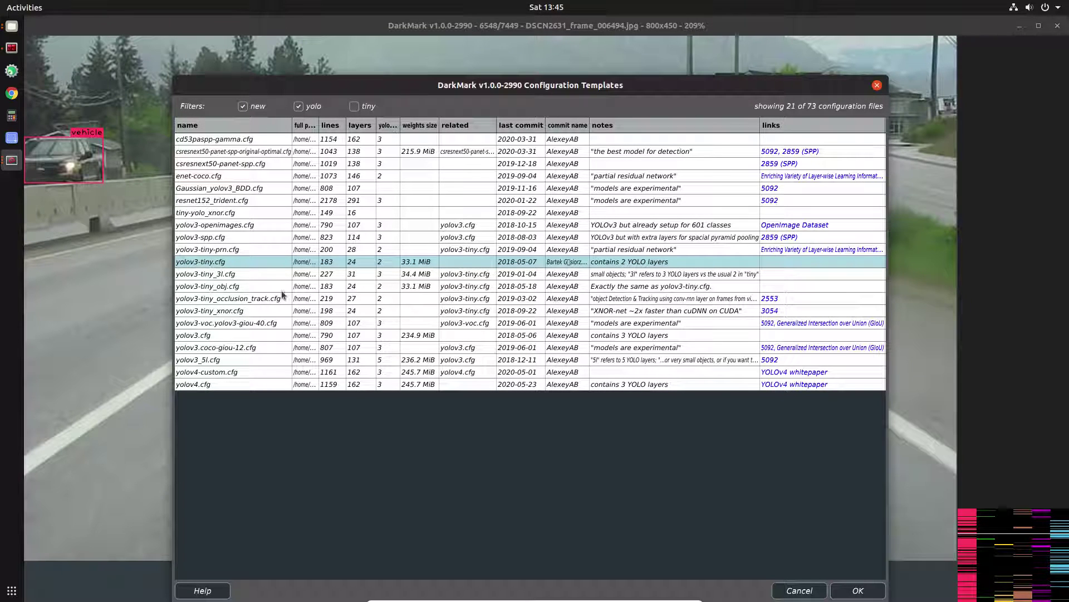
pyautogui.click(851, 593)
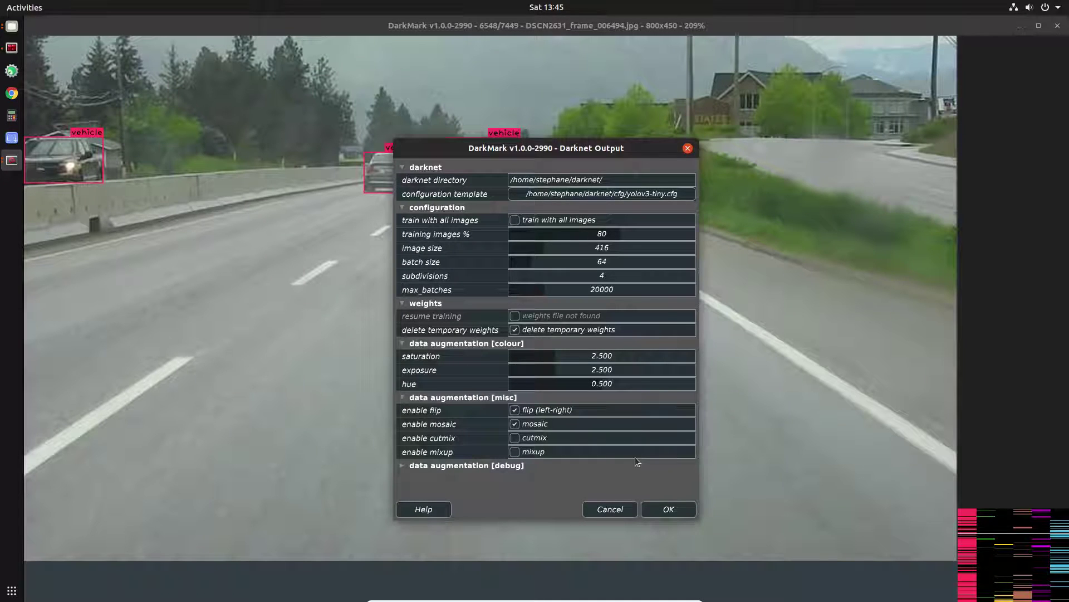
# Step: Keep max_batches at 20000, save the darknet training files, and return to the launcher
pyautogui.click(569, 289)
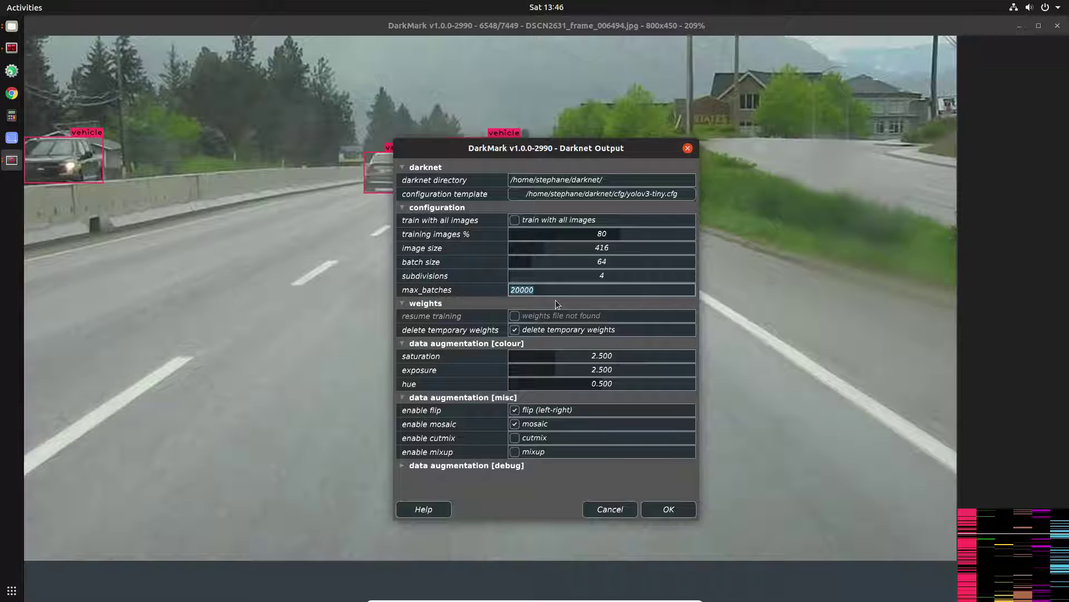
pyautogui.click(558, 288)
pyautogui.click(684, 514)
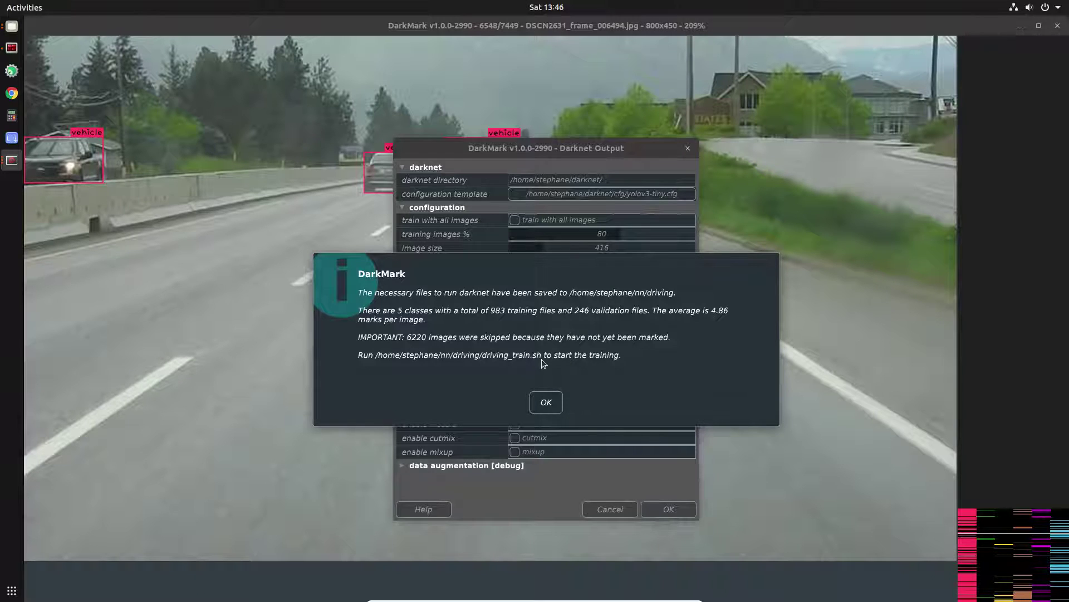
pyautogui.click(545, 404)
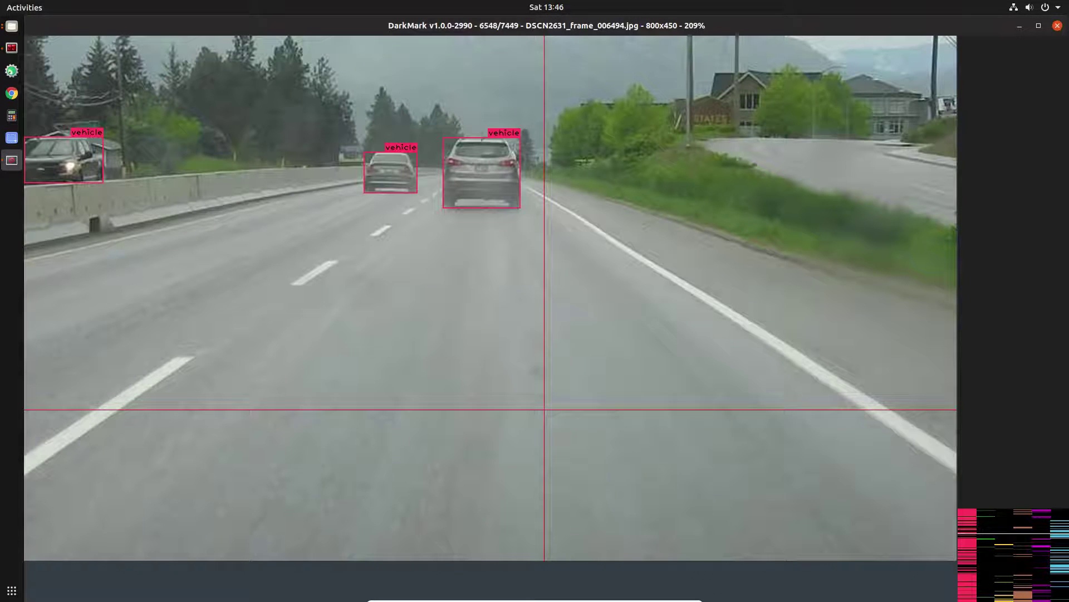
pyautogui.press('Escape')
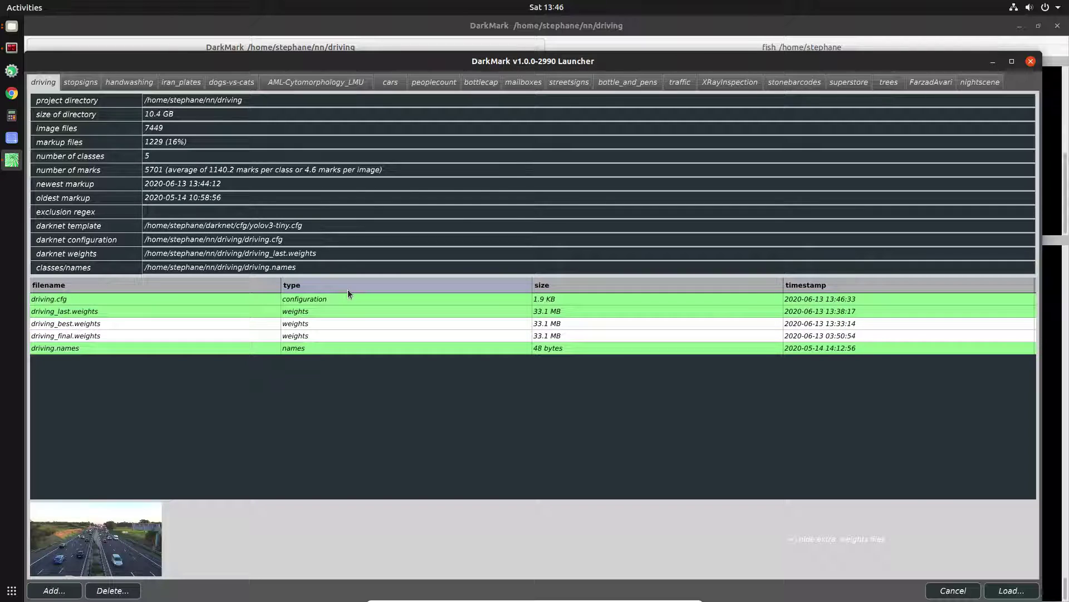
# Step: Follow the driving training log with tail -F output.log in the upper fish pane, then return to DarkMark
pyautogui.click(12, 47)
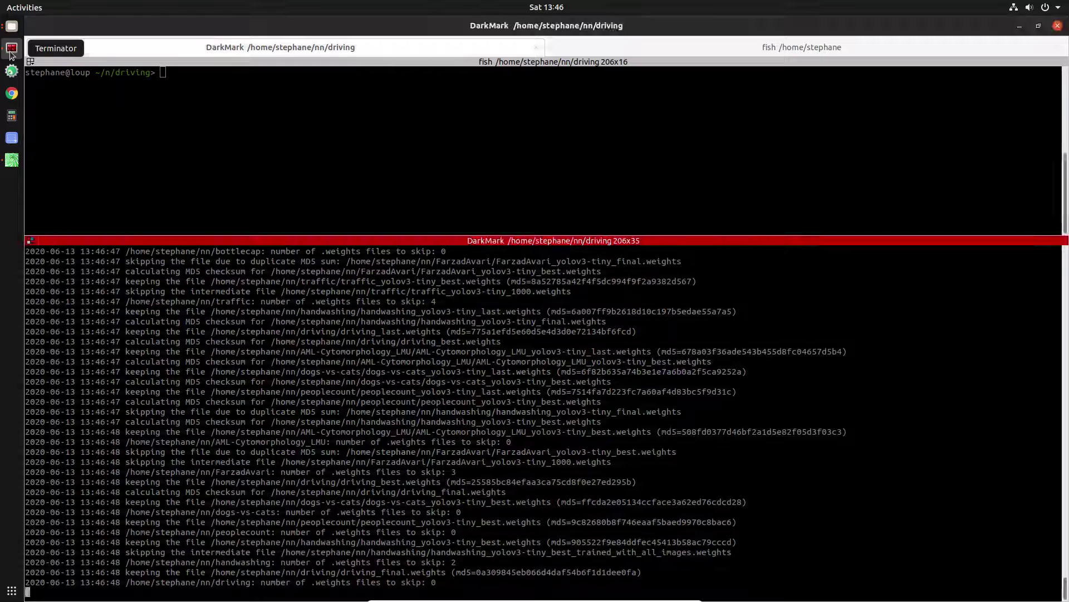
pyautogui.click(201, 162)
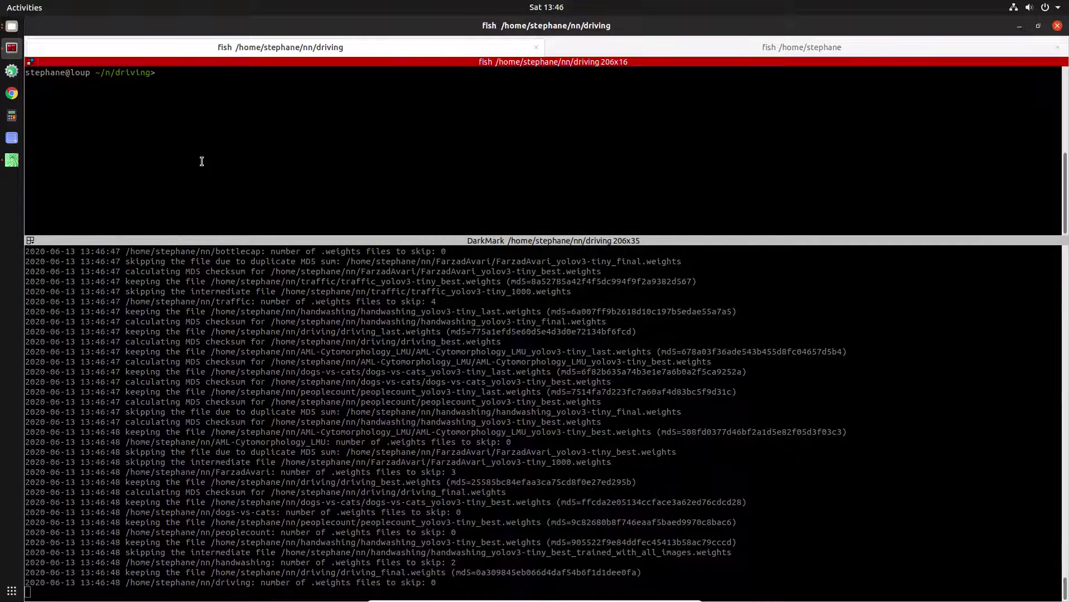
pyautogui.write('tail -F output.log')
pyautogui.press('Return')
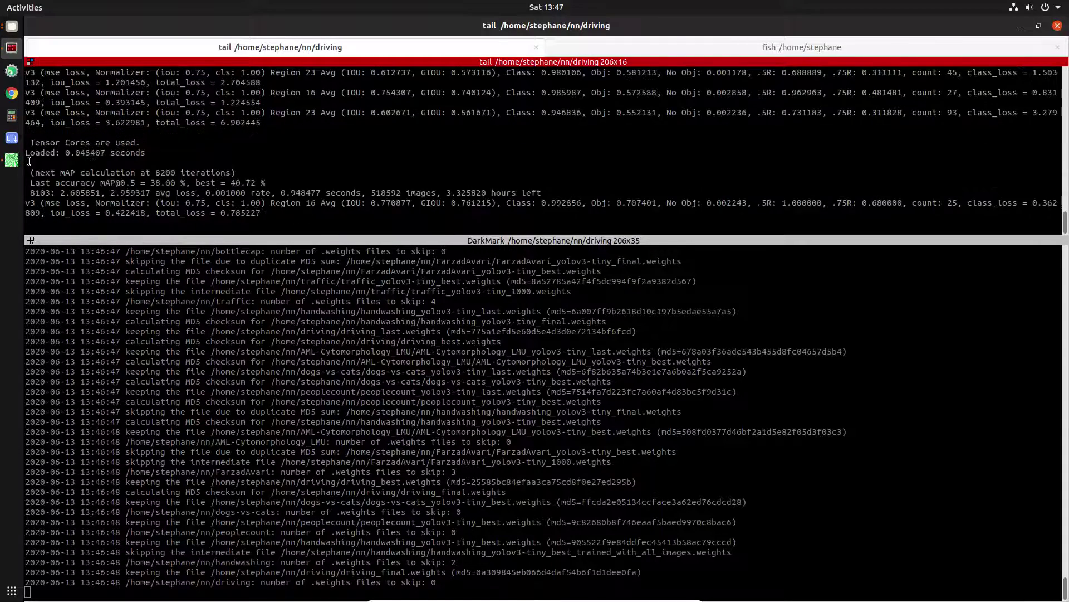
pyautogui.click(5, 161)
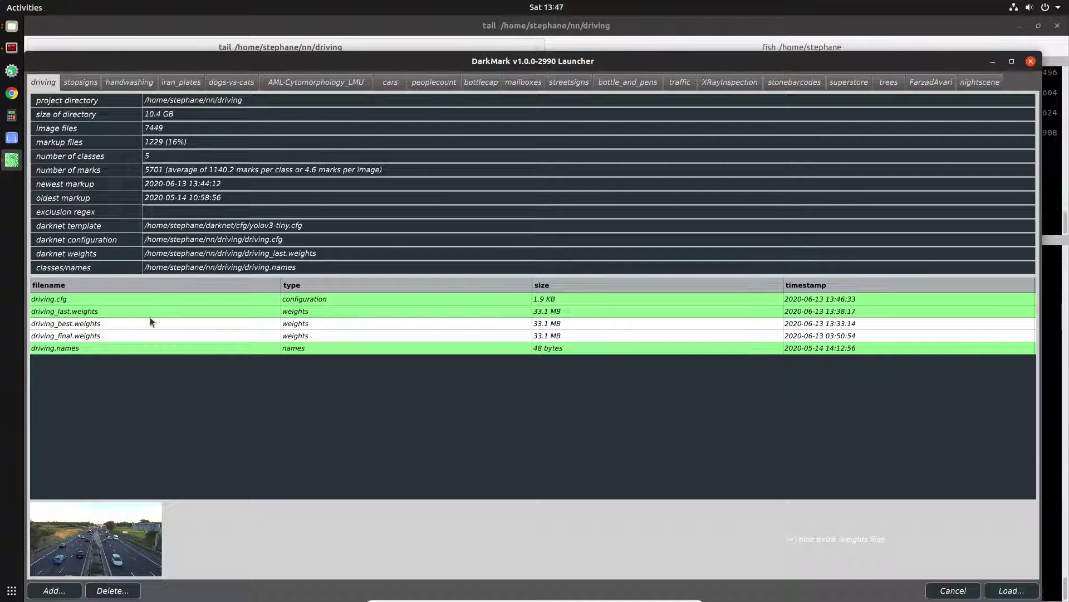
# Step: Load the driving project with driving_best.weights selected
pyautogui.click(73, 325)
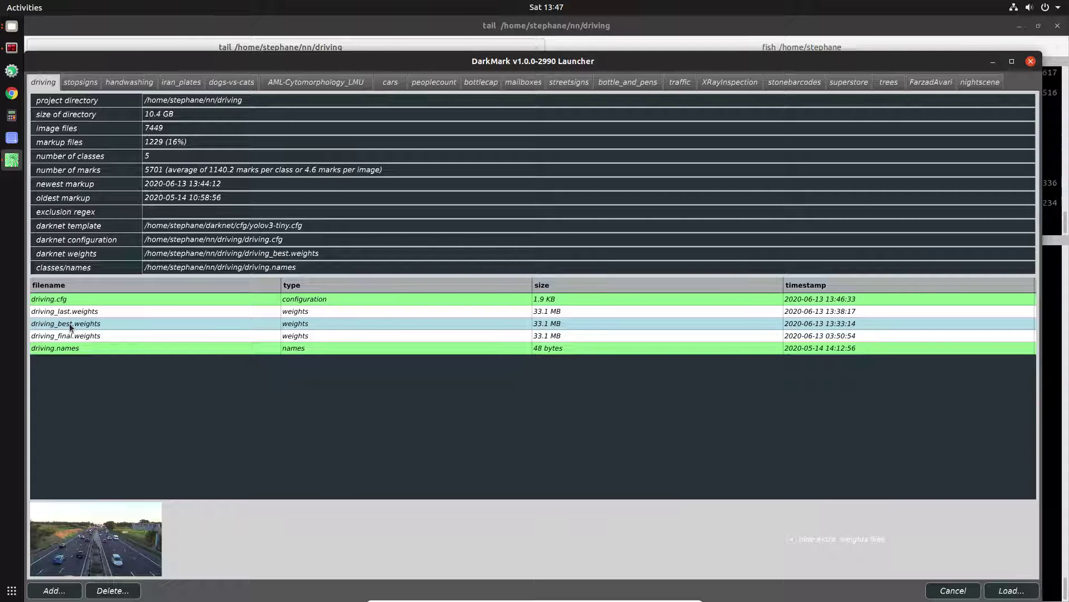
pyautogui.click(1011, 591)
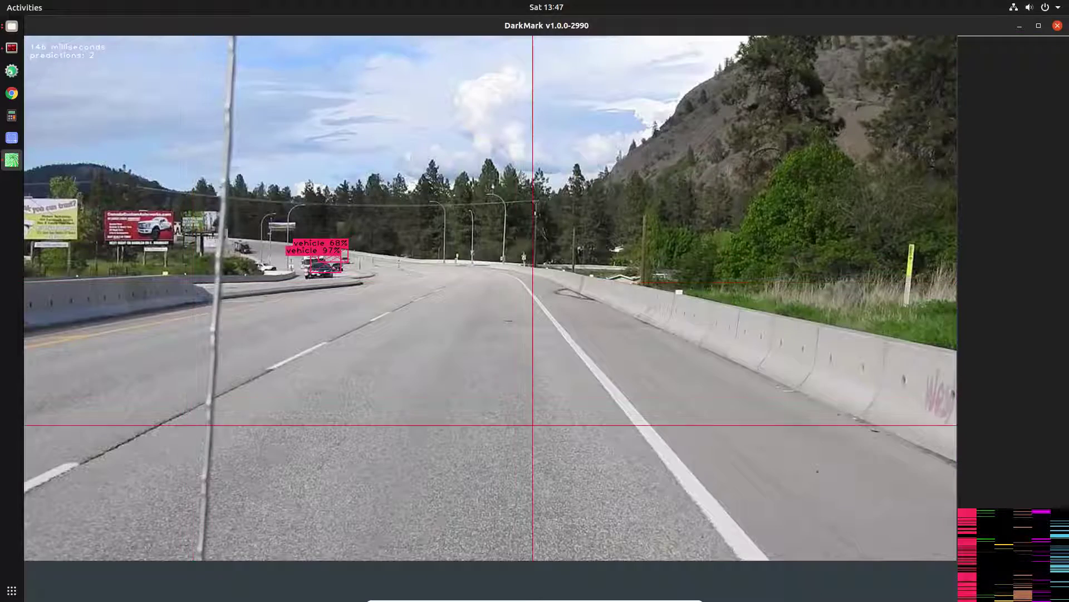
# Step: Inspect predictions on Vancouver, Marine Drive, Wisconsin Dells and CCTV highway frames, ending at the stop-sign parking lot
pyautogui.click(1027, 315)
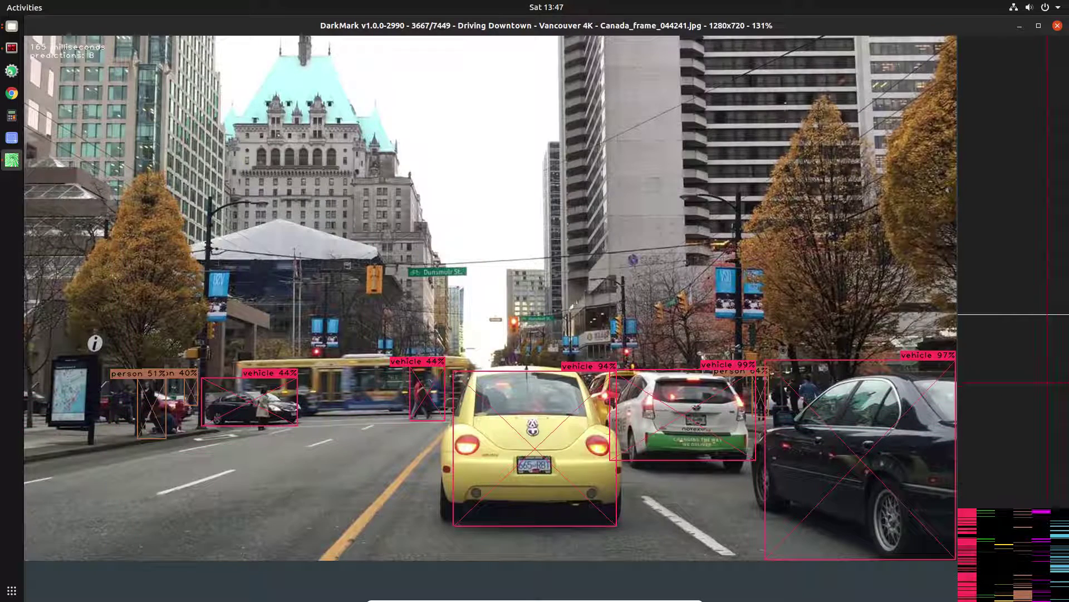
pyautogui.click(1012, 223)
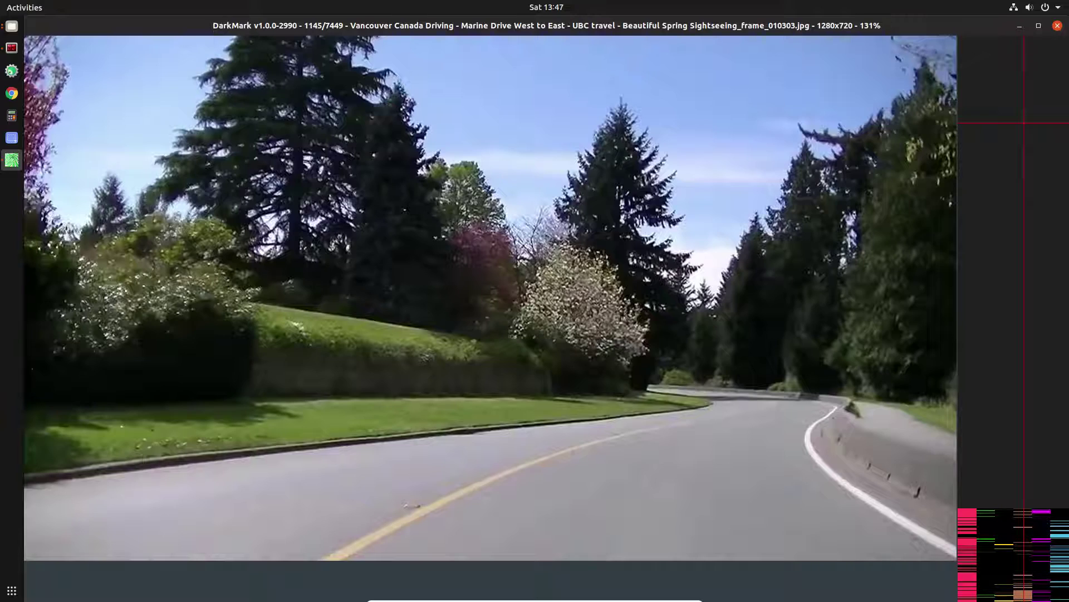
pyautogui.click(1024, 123)
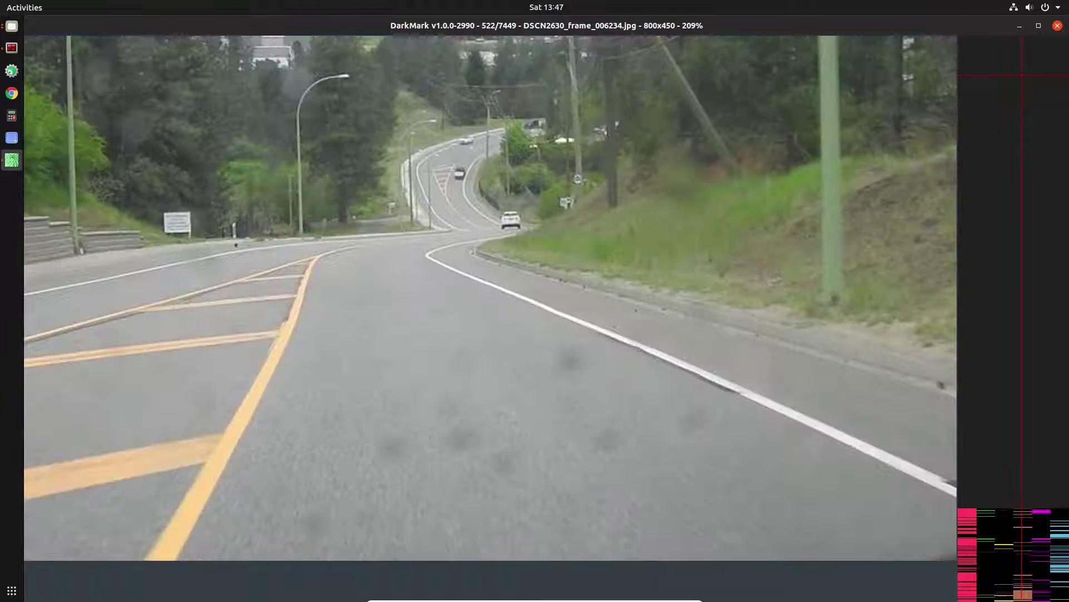
pyautogui.click(1022, 75)
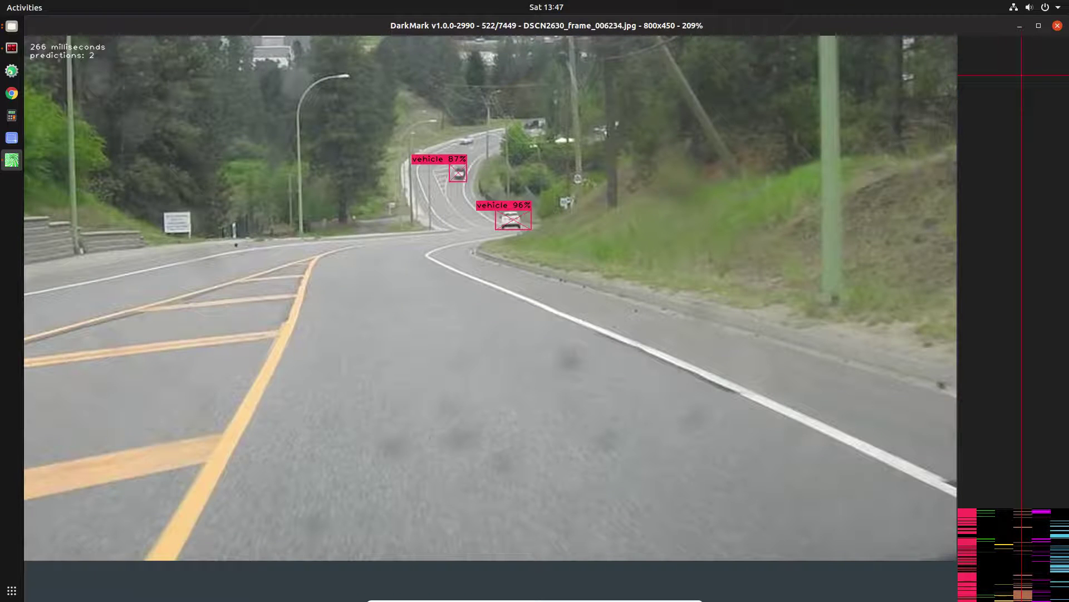
pyautogui.click(1013, 331)
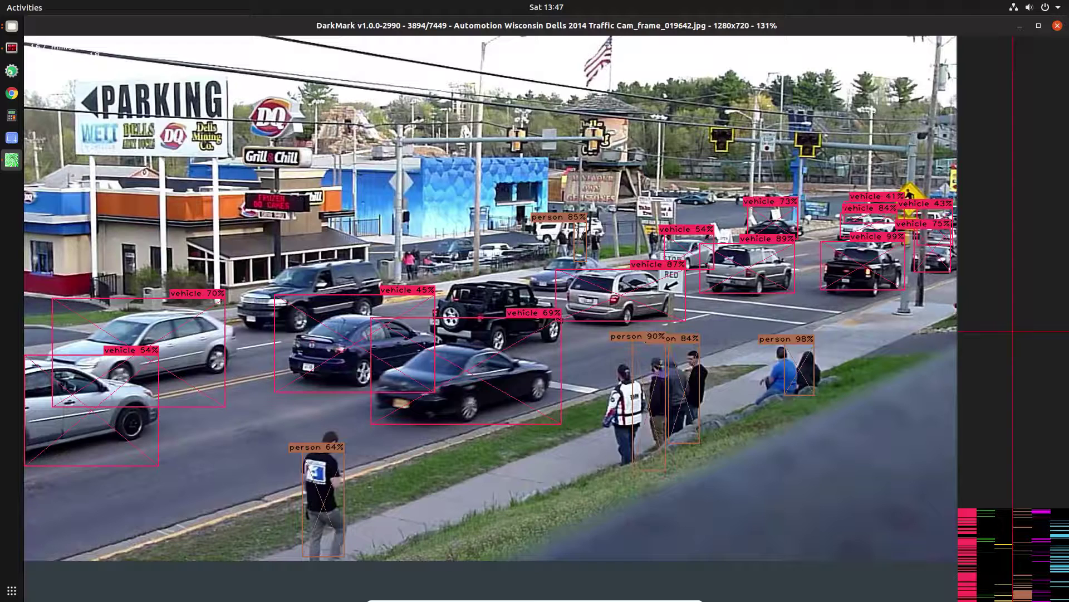
pyautogui.click(1019, 432)
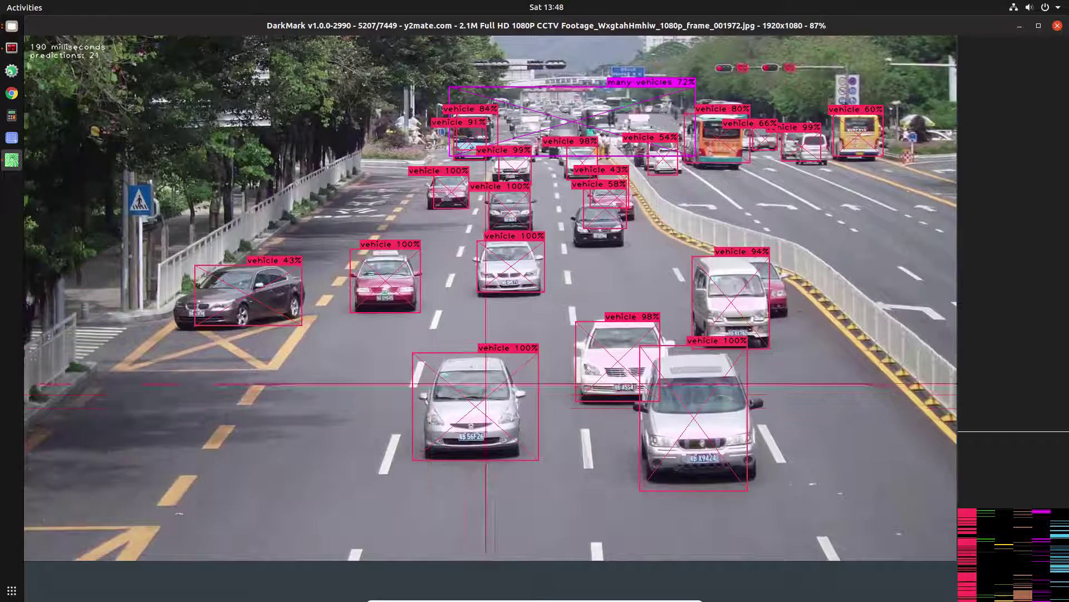
pyautogui.click(999, 405)
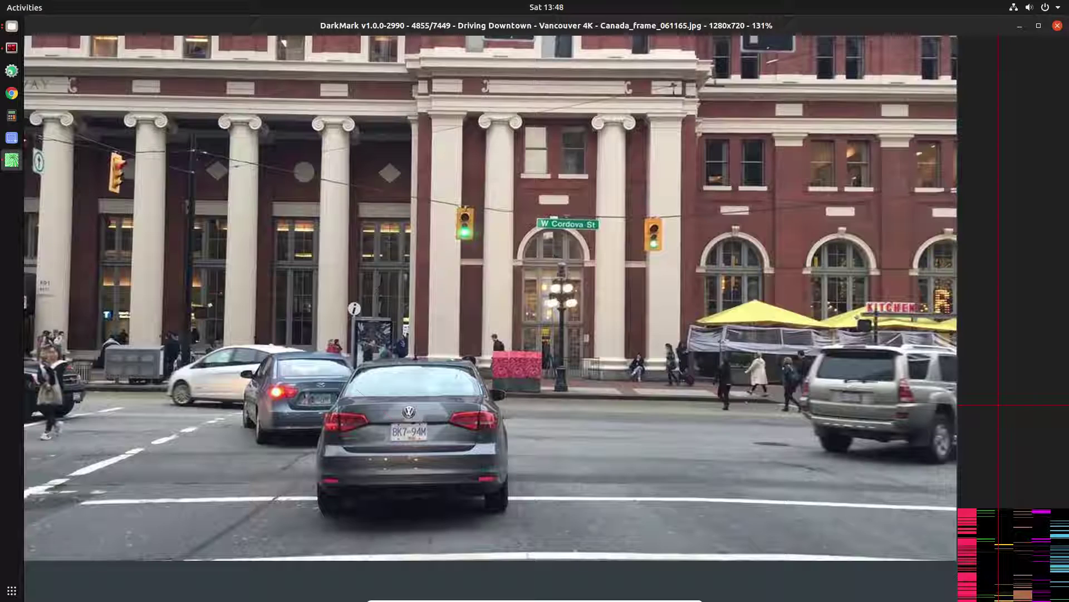
pyautogui.click(994, 305)
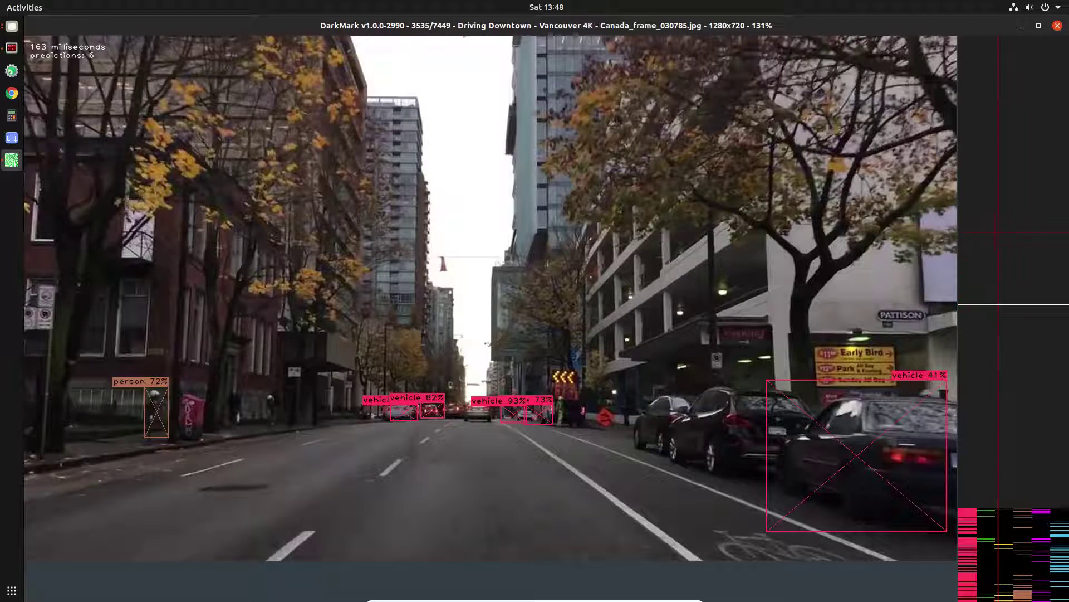
pyautogui.click(999, 232)
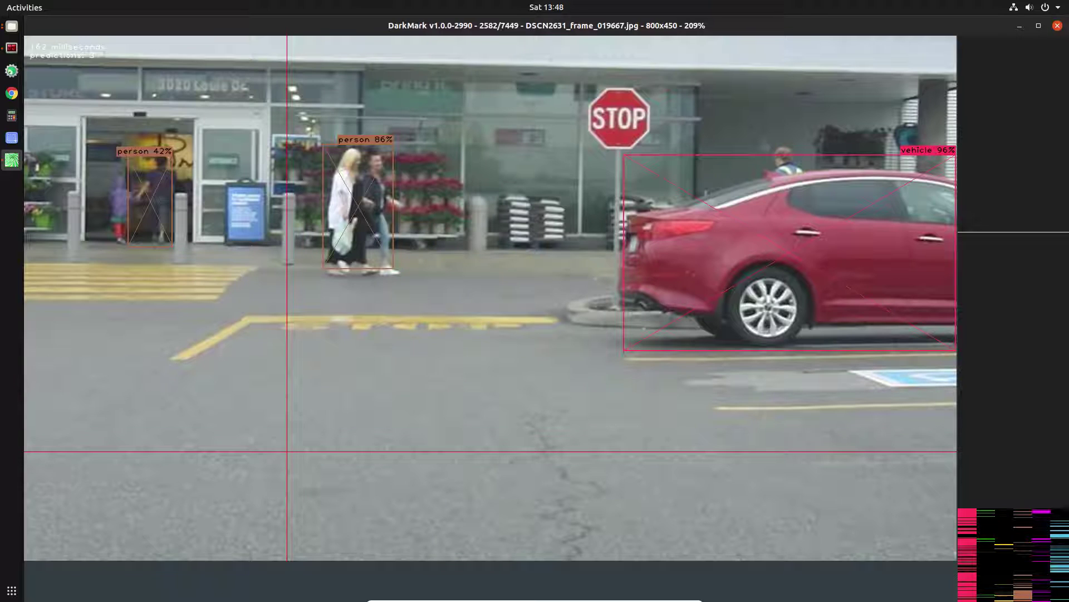
# Step: Accept the predictions, then box the walkers, the person behind the red car, and the doorway shopper as persons
pyautogui.press('a')
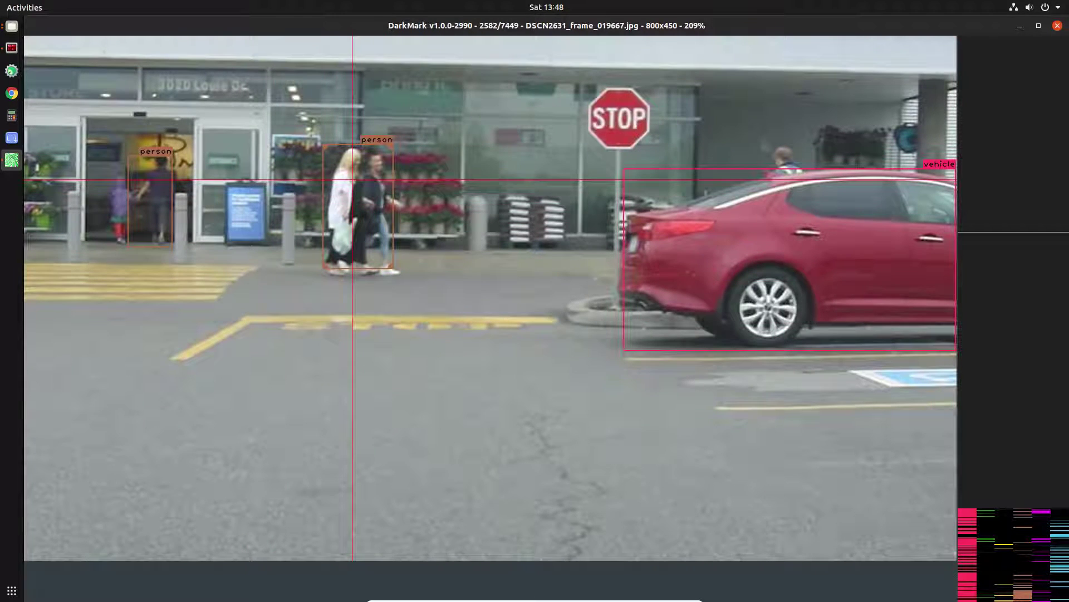
pyautogui.moveTo(325, 143); pyautogui.dragTo(364, 151)
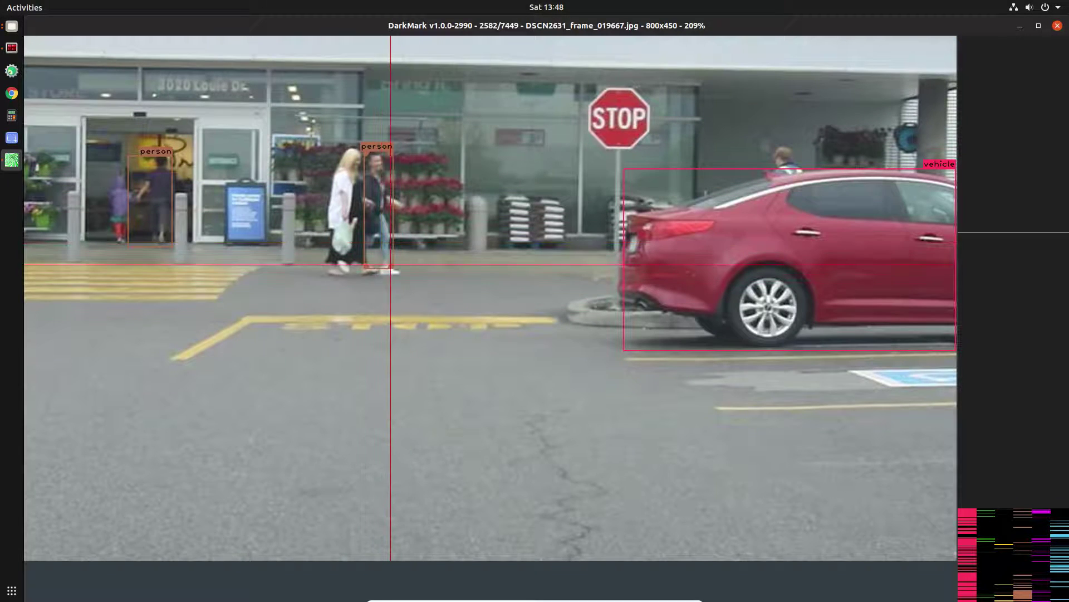
pyautogui.moveTo(391, 266); pyautogui.dragTo(401, 276)
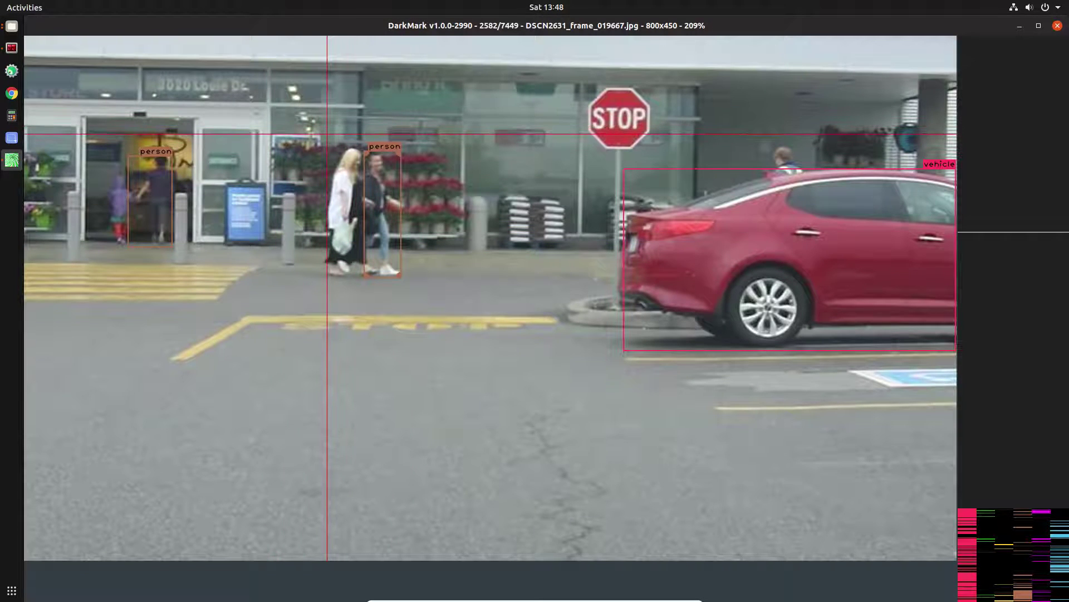
pyautogui.moveTo(329, 146); pyautogui.dragTo(365, 276)
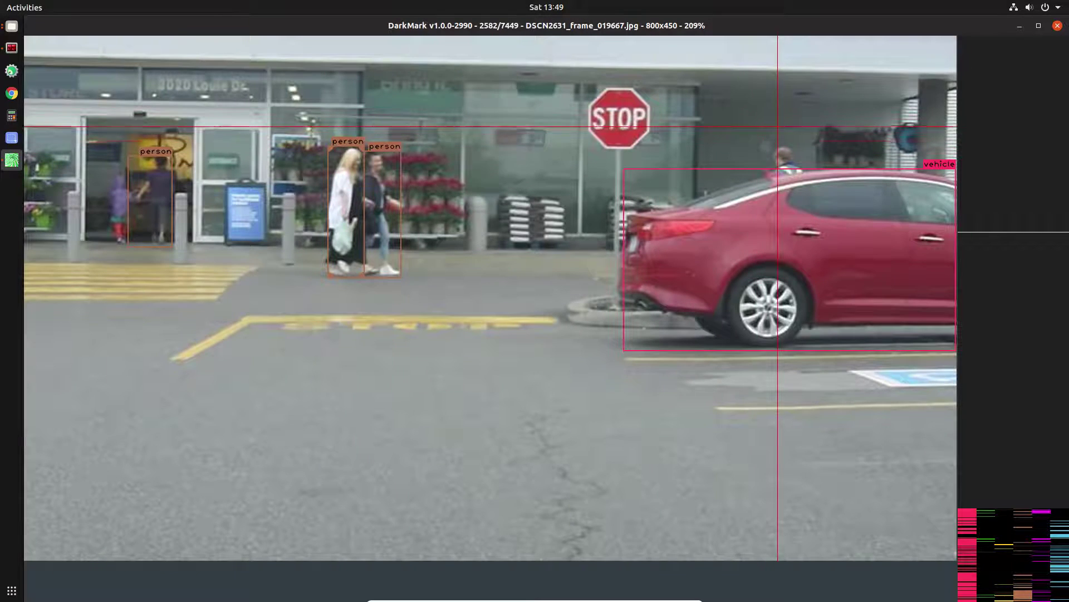
pyautogui.moveTo(771, 146); pyautogui.dragTo(806, 174)
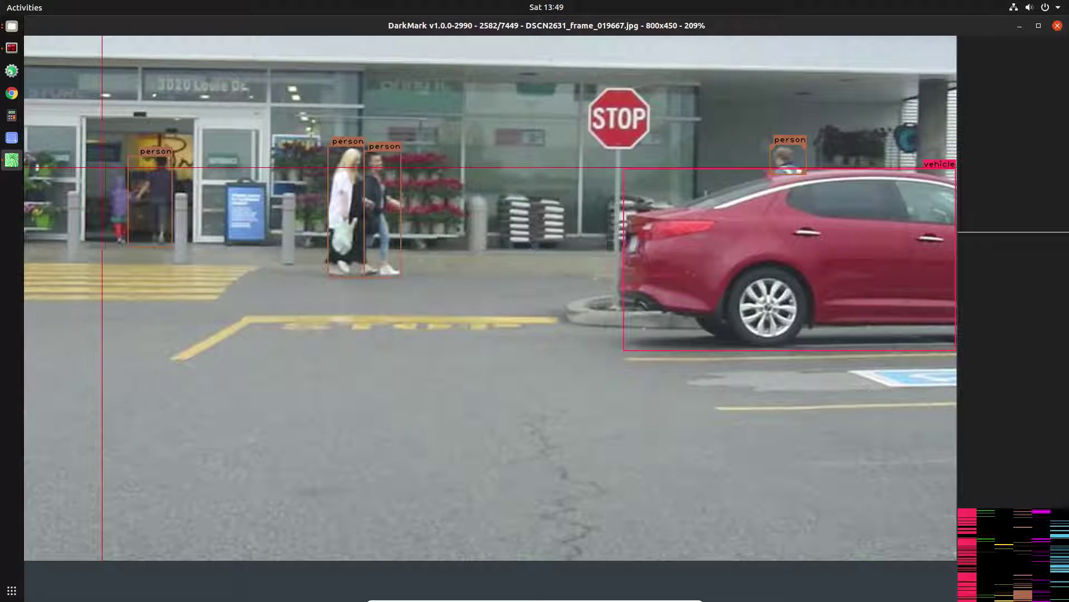
pyautogui.press('Delete')
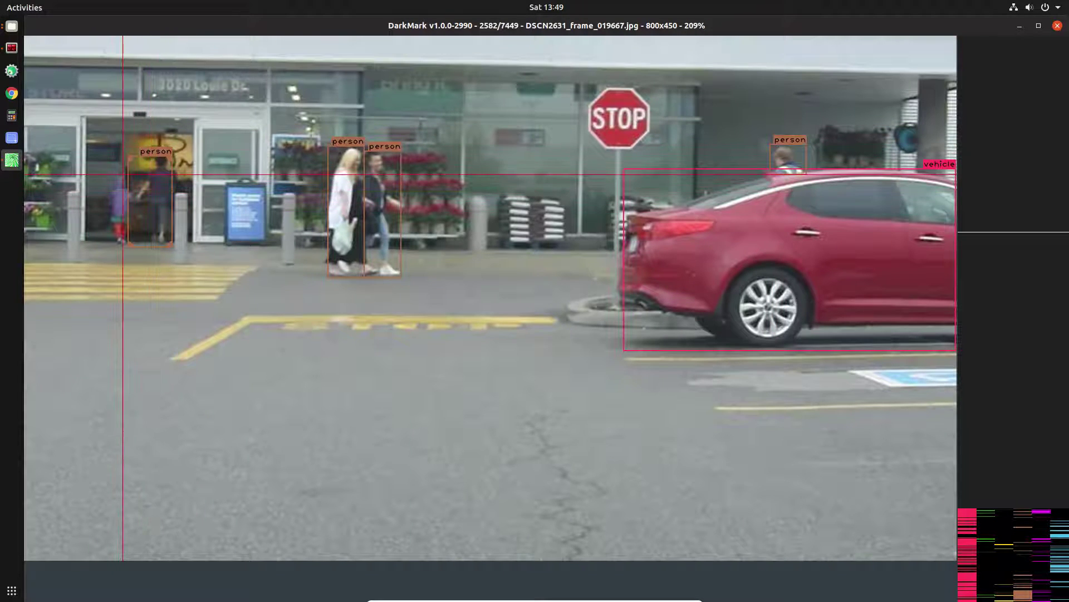
pyautogui.moveTo(109, 175); pyautogui.dragTo(135, 242)
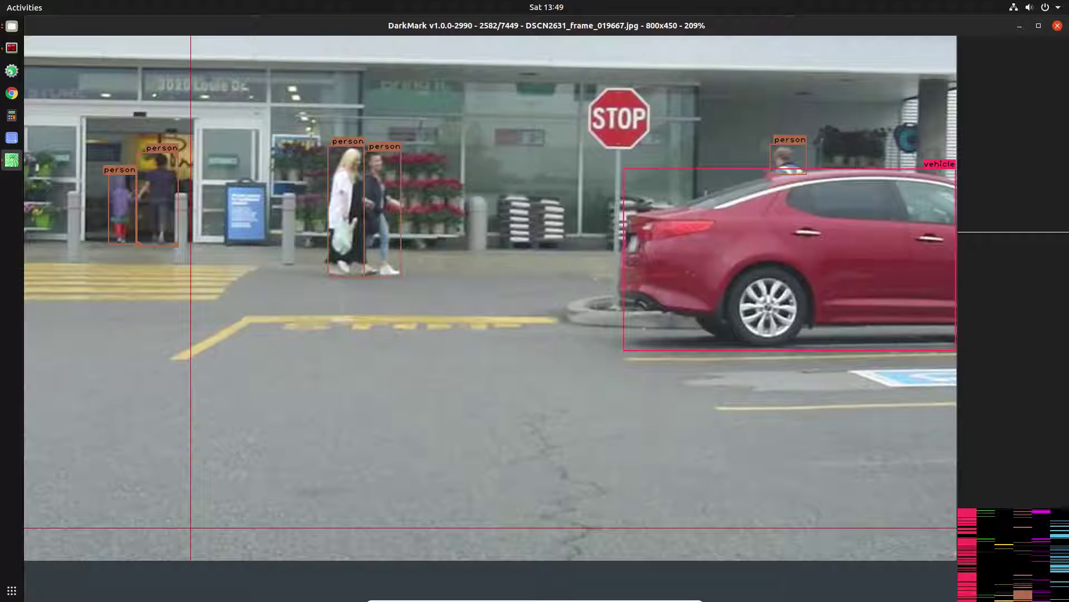
# Step: Close DarkMark completely and stop following the training log in the terminal
pyautogui.press('Escape')
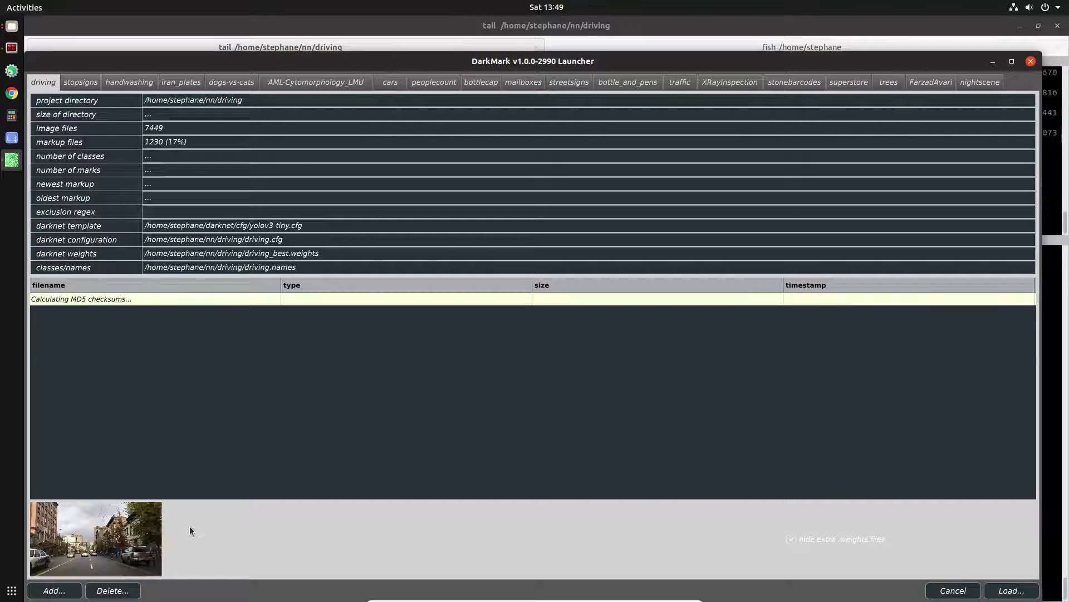
pyautogui.press('Escape')
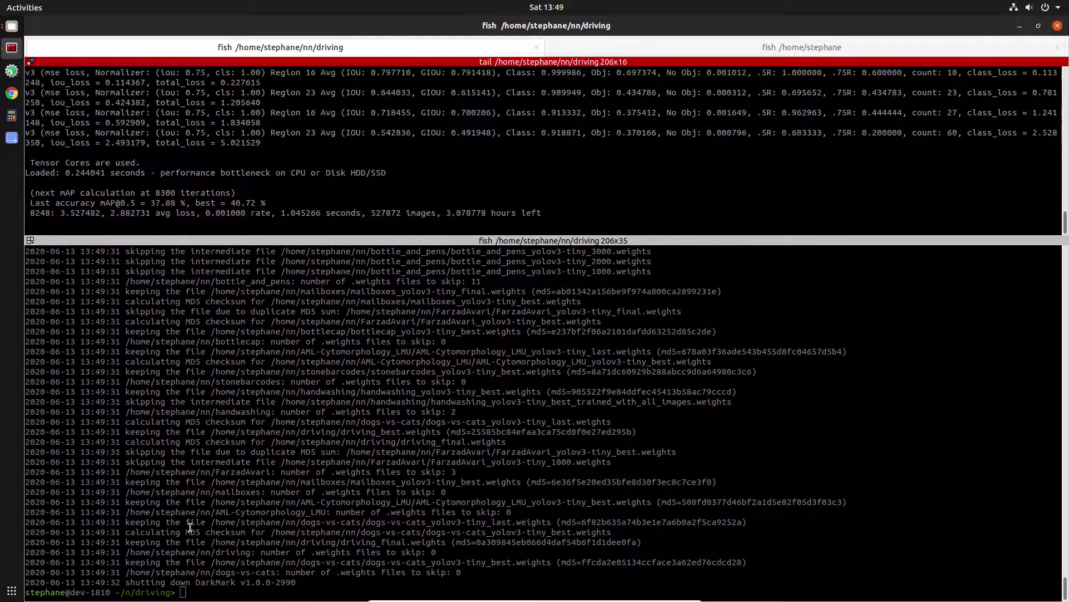
pyautogui.hotkey('ctrl', 'c')
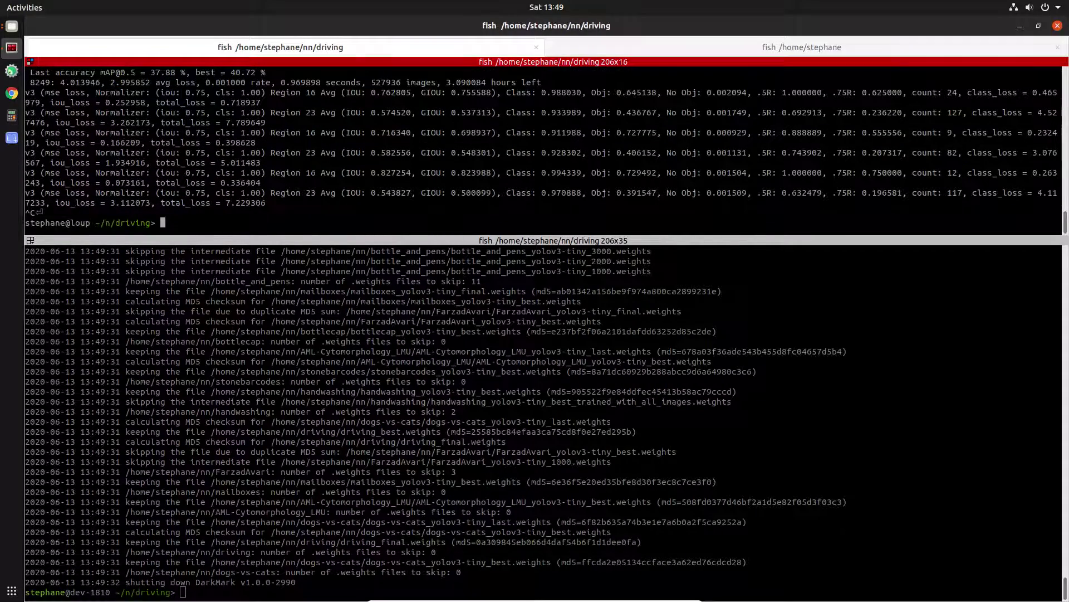
# Step: Recall and rerun the previous DarkHelp command on Vancouver driving frames with threshold 0.25
pyautogui.click(674, 49)
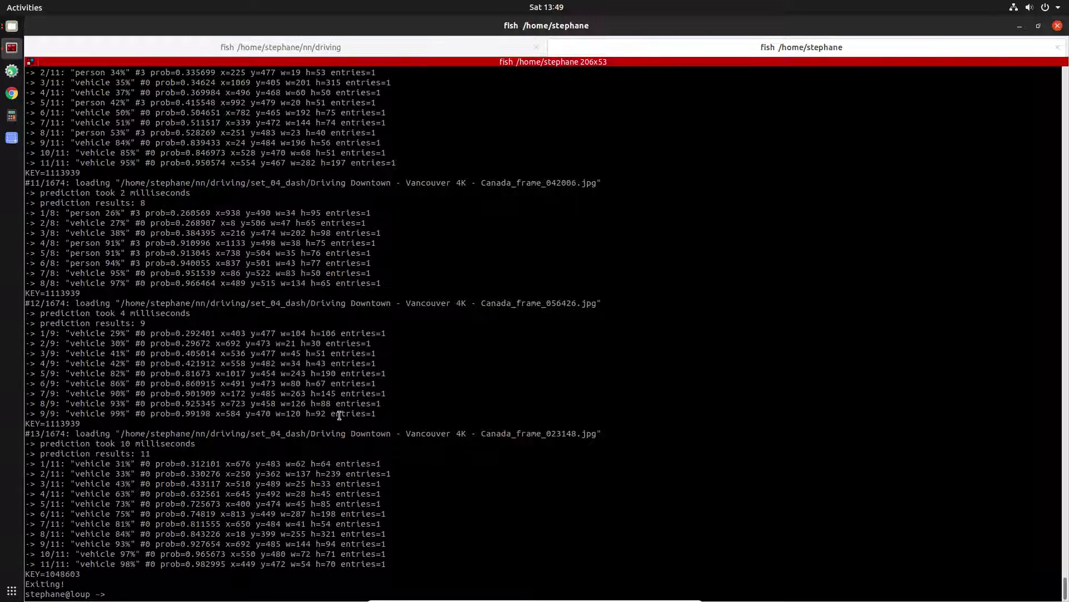
pyautogui.press('Up')
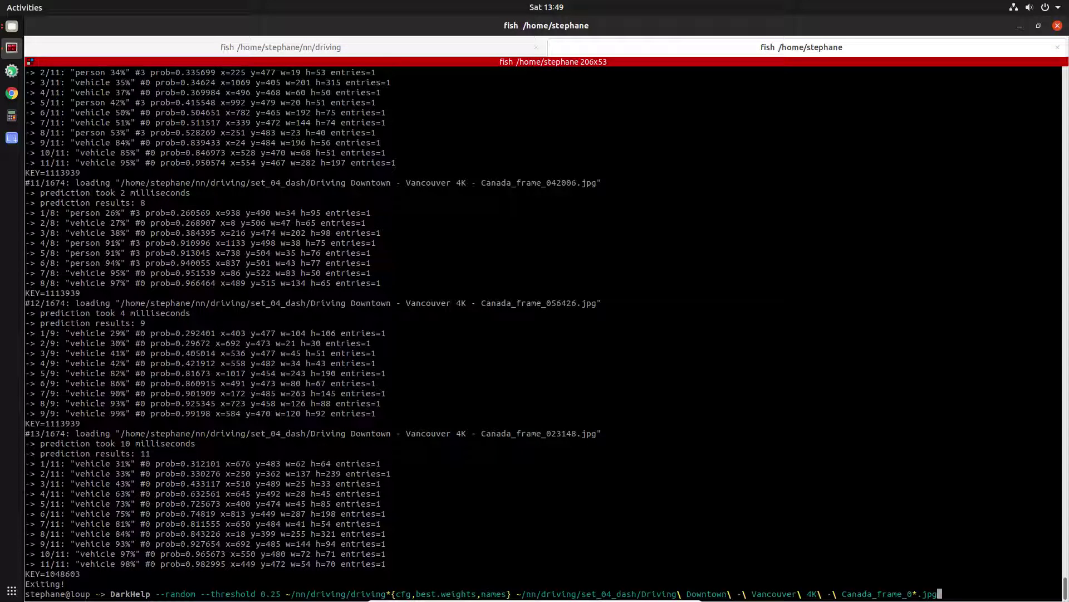
pyautogui.press('Home')
pyautogui.press('End')
pyautogui.press('Return')
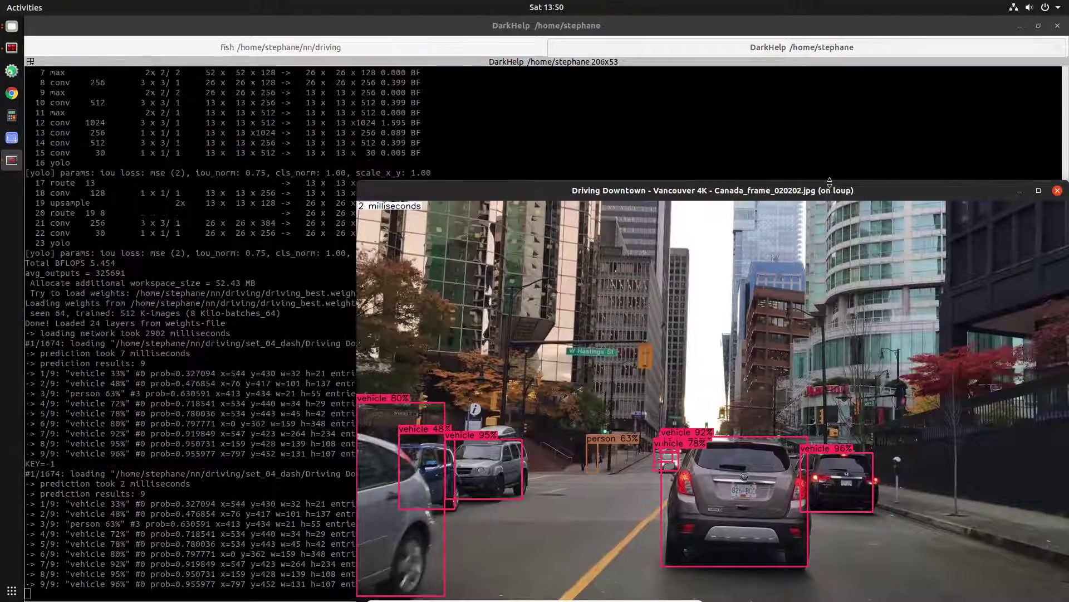
# Step: Step through detections on the random Vancouver frames, then exit DarkHelp
pyautogui.press('Right')
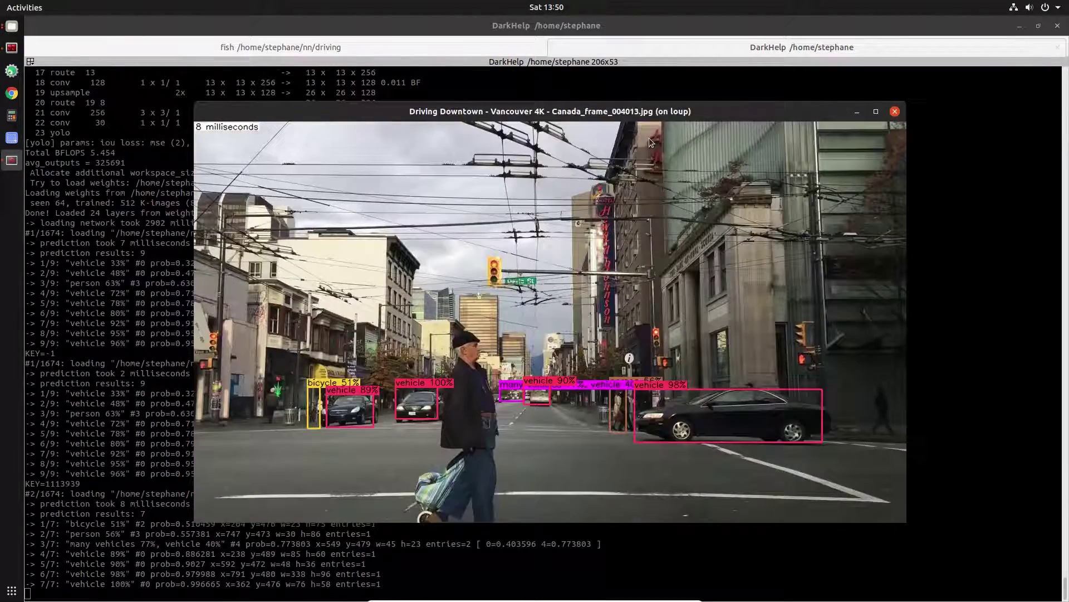
pyautogui.press('Right')
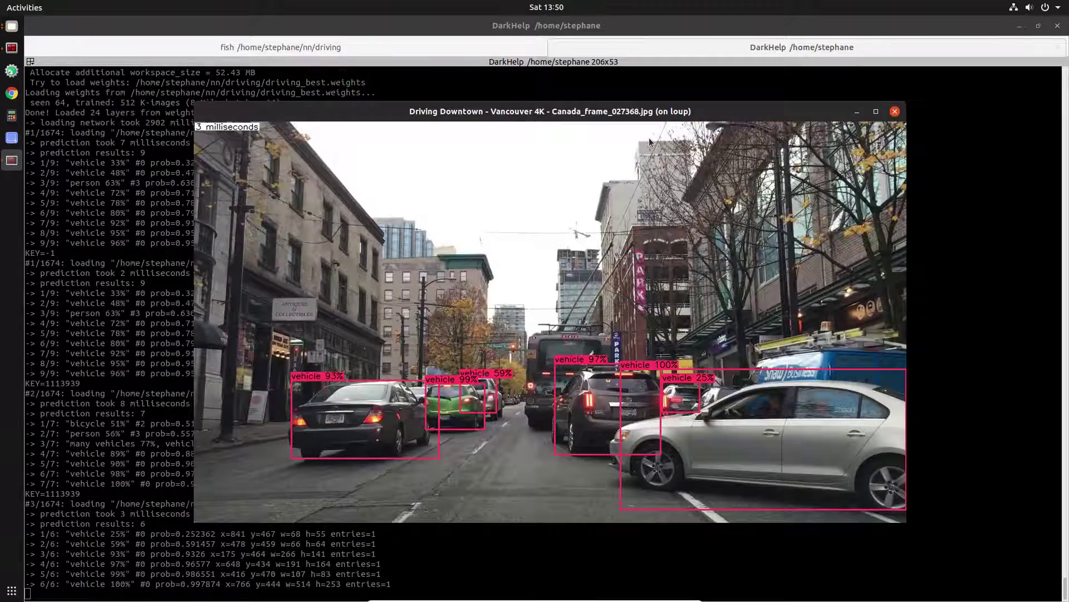
pyautogui.press('Right')
pyautogui.press('Right')
pyautogui.press('Right')
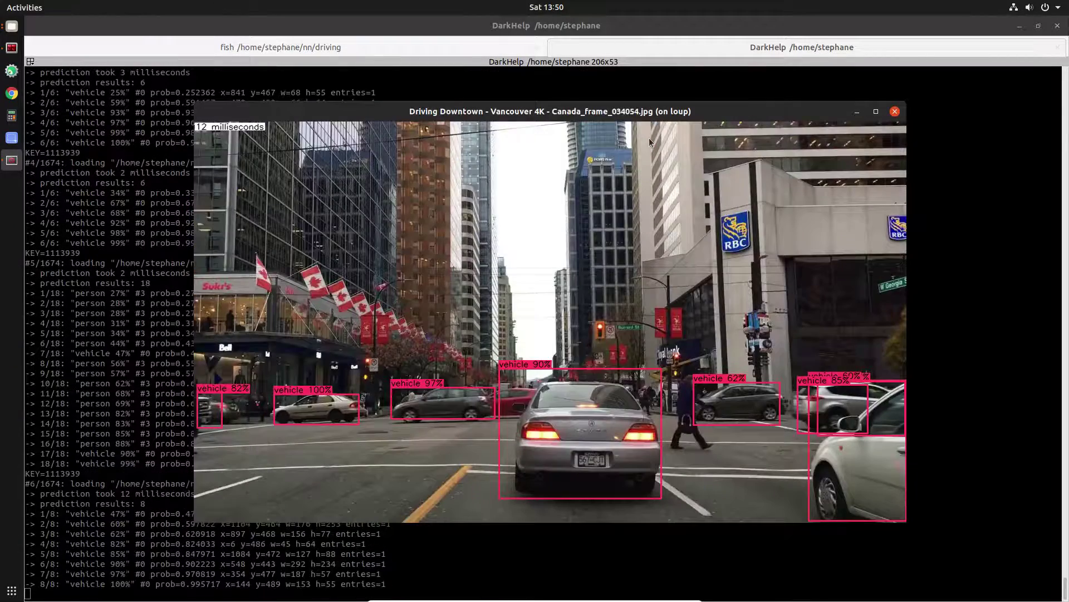
pyautogui.press('Right')
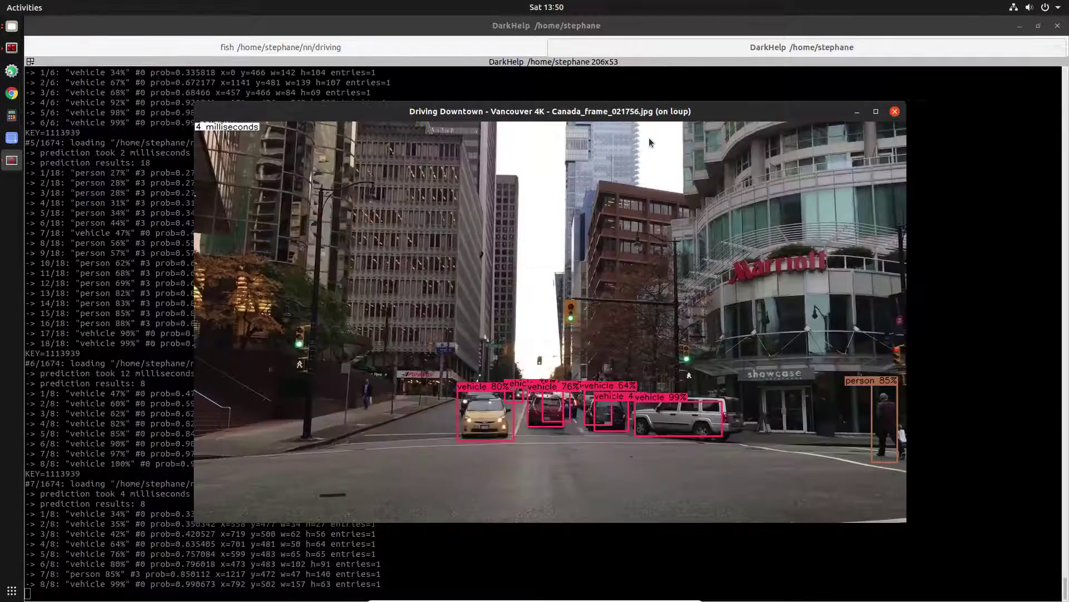
pyautogui.press('Right')
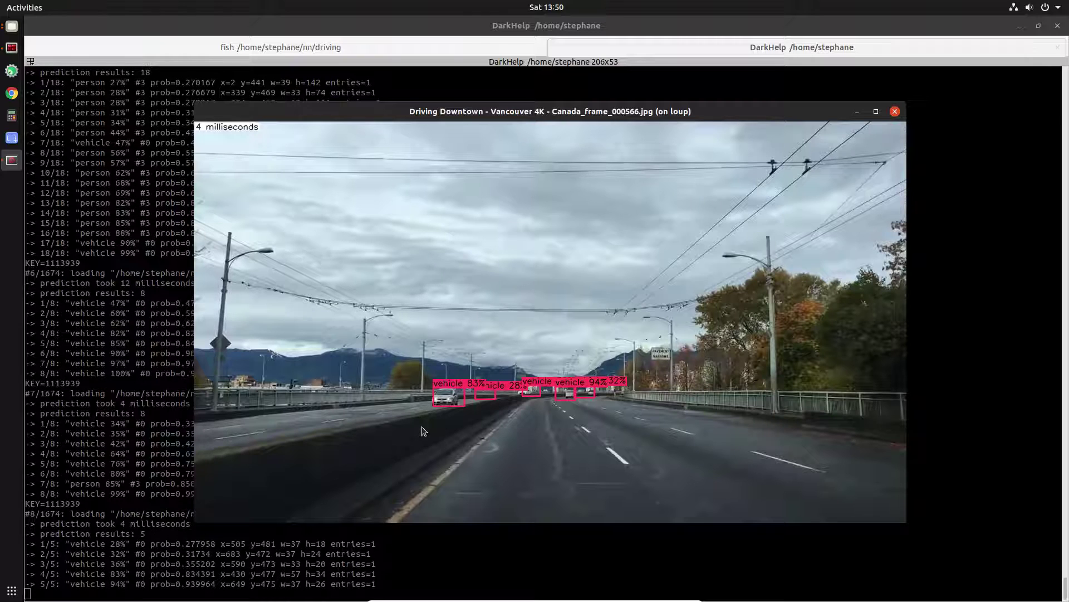
pyautogui.press('Right')
pyautogui.press('Right')
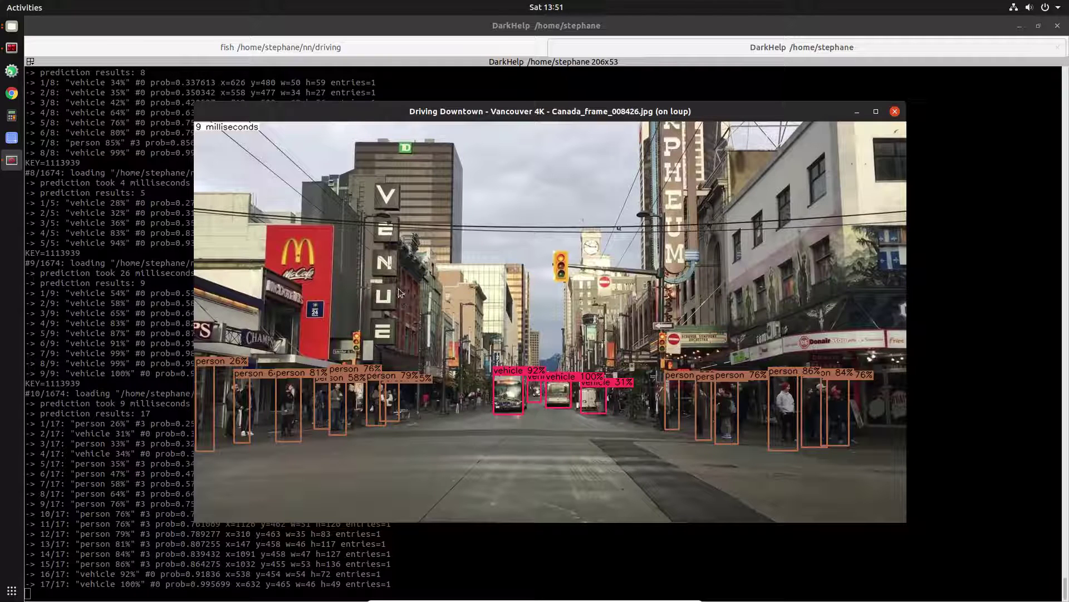
pyautogui.press('Escape')
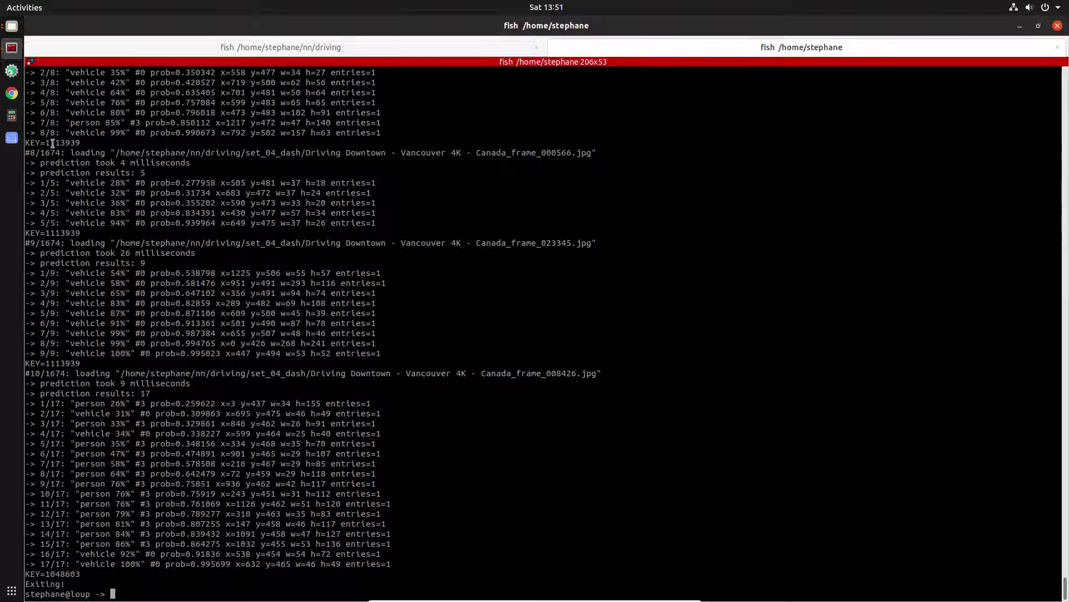
# Step: Play Driving Downtown - Vancouver 4K - Canada_output.mp4 from the Files output folder
pyautogui.click(12, 26)
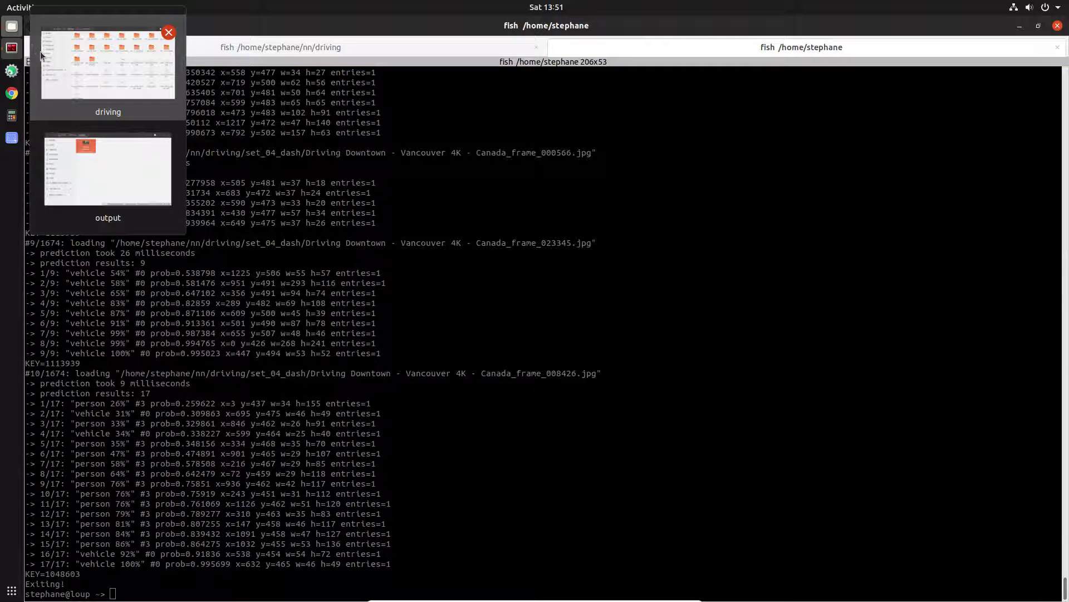
pyautogui.click(127, 182)
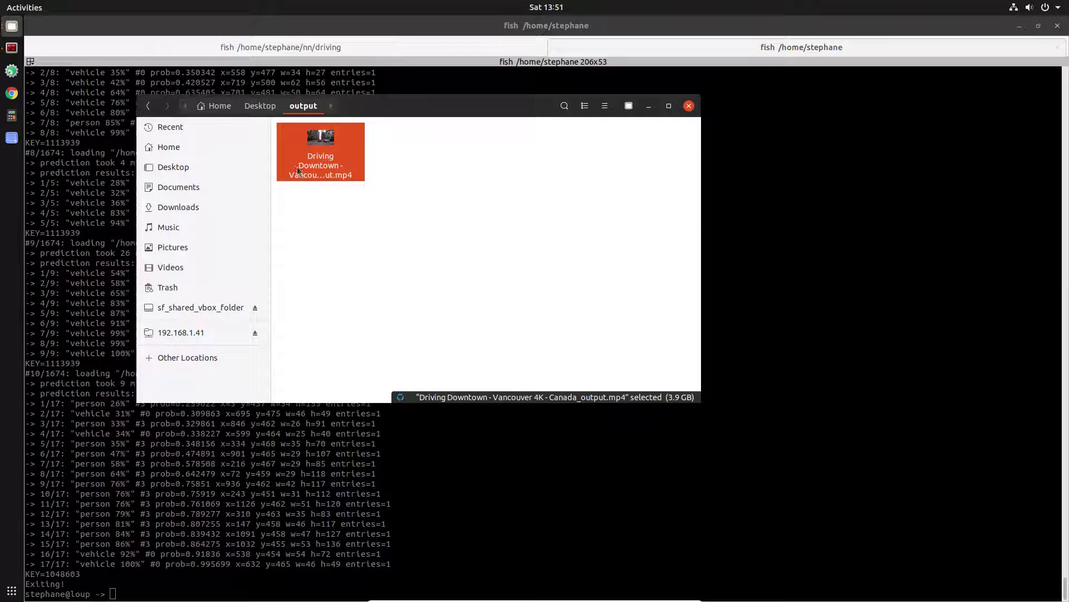
pyautogui.doubleClick(320, 136)
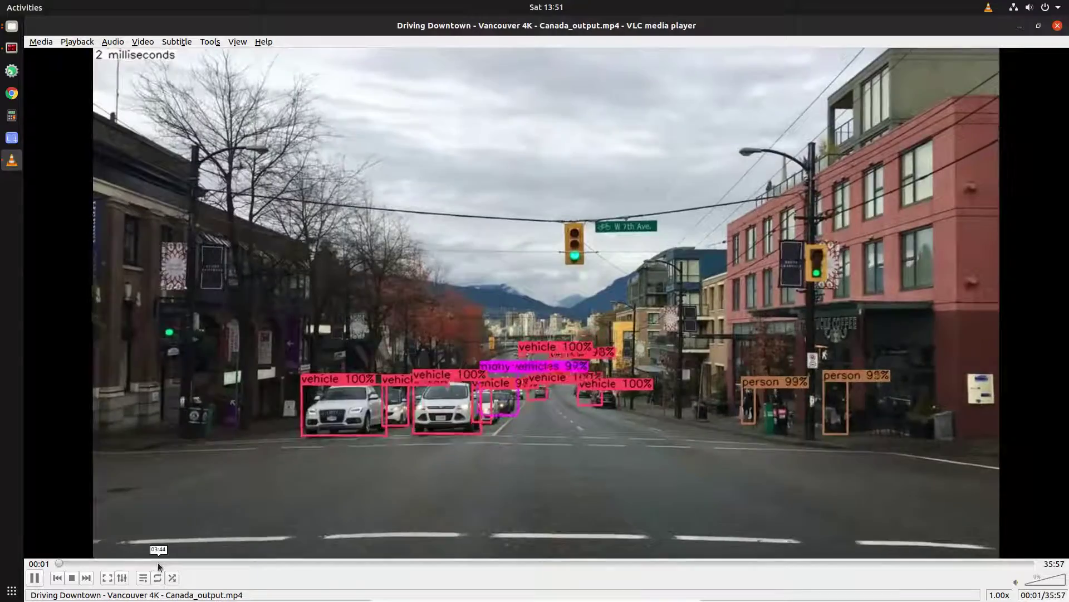
# Step: Seek the annotated video to about 3:44, 8:36, 15:00, 19:14 and 23:48, then pause
pyautogui.click(158, 563)
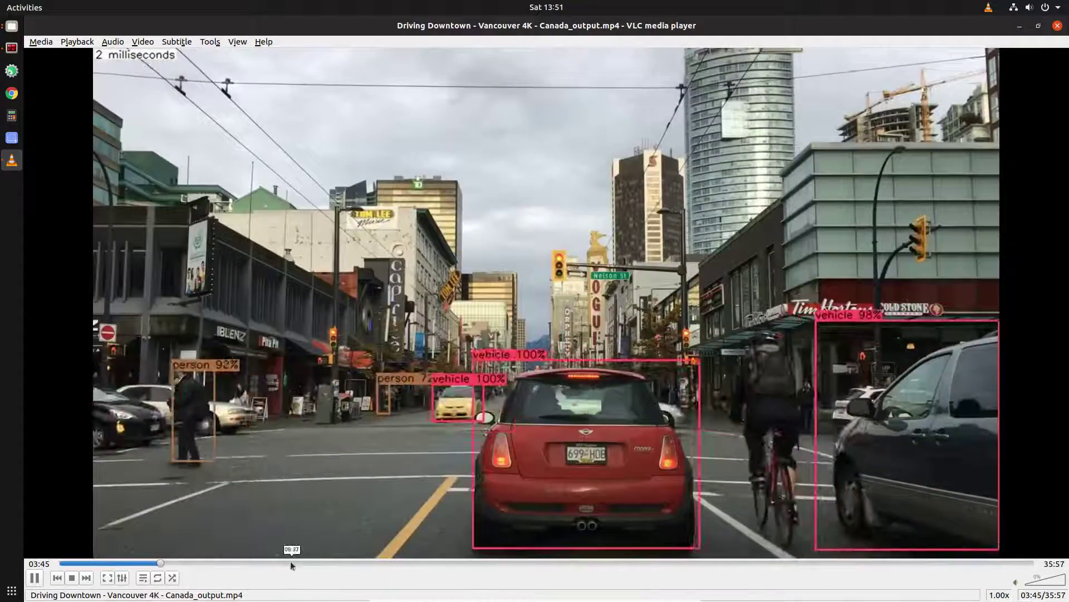
pyautogui.click(289, 561)
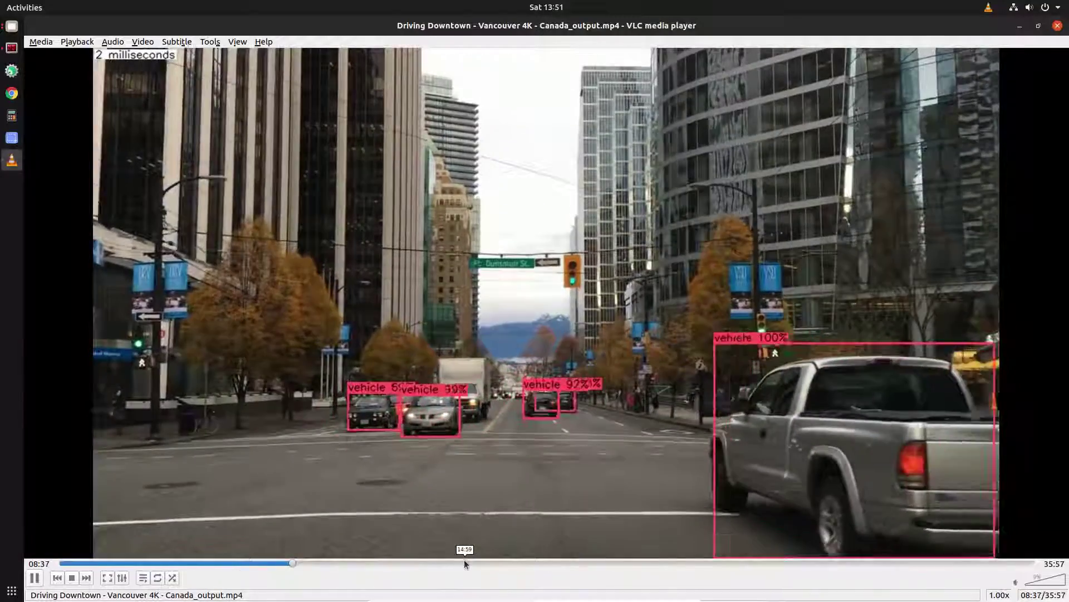
pyautogui.click(464, 562)
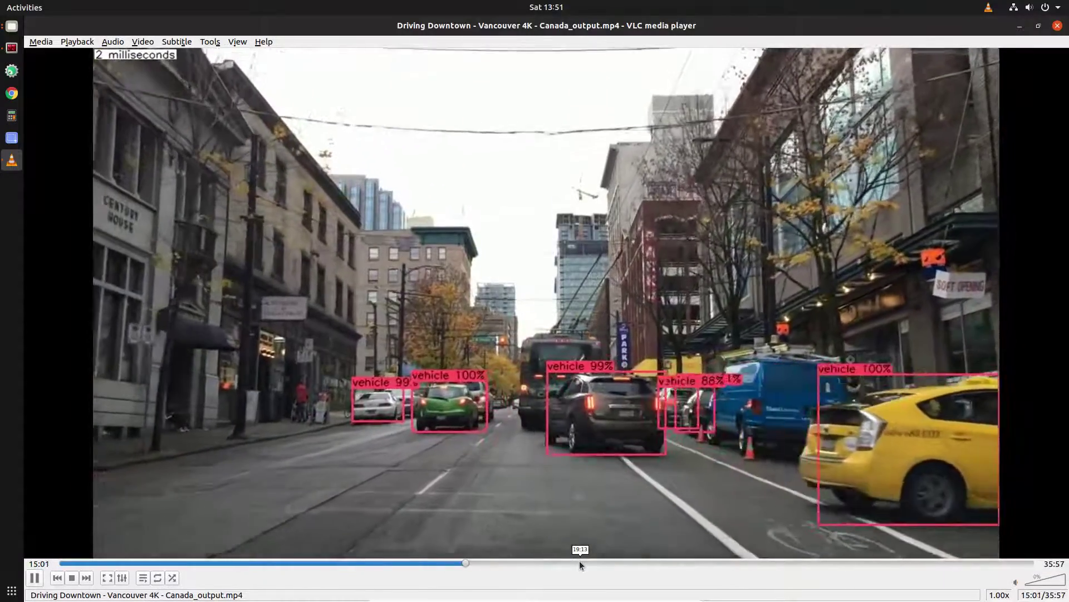
pyautogui.click(580, 562)
pyautogui.click(703, 561)
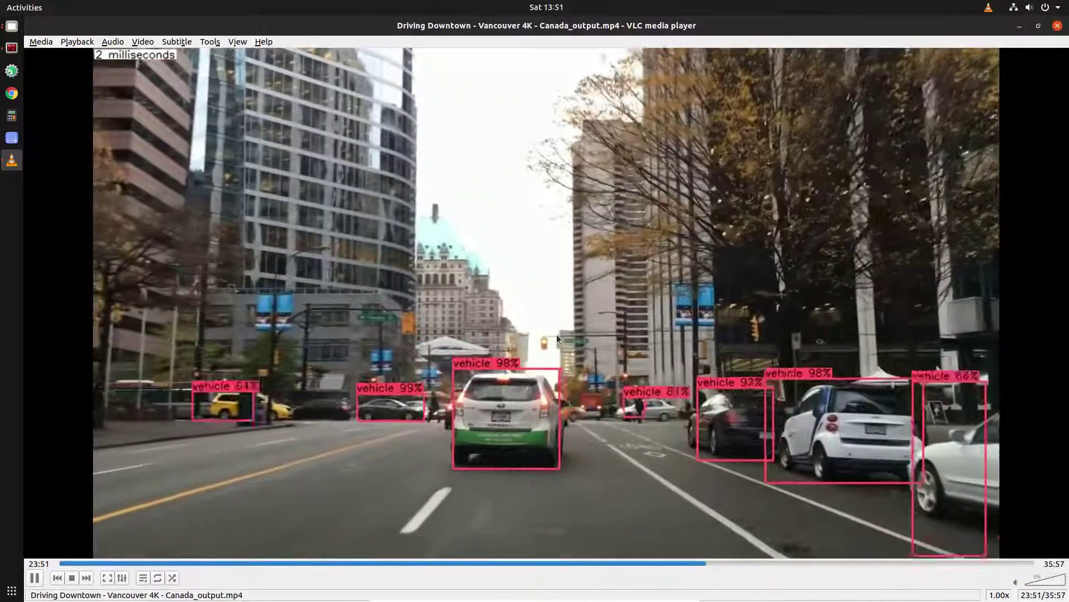
pyautogui.press('space')
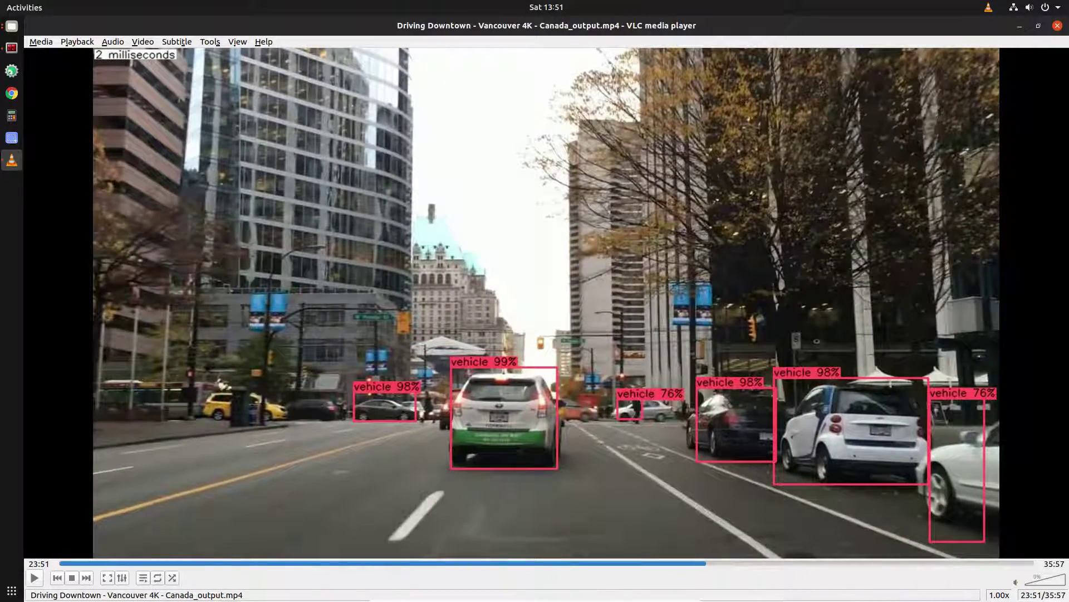